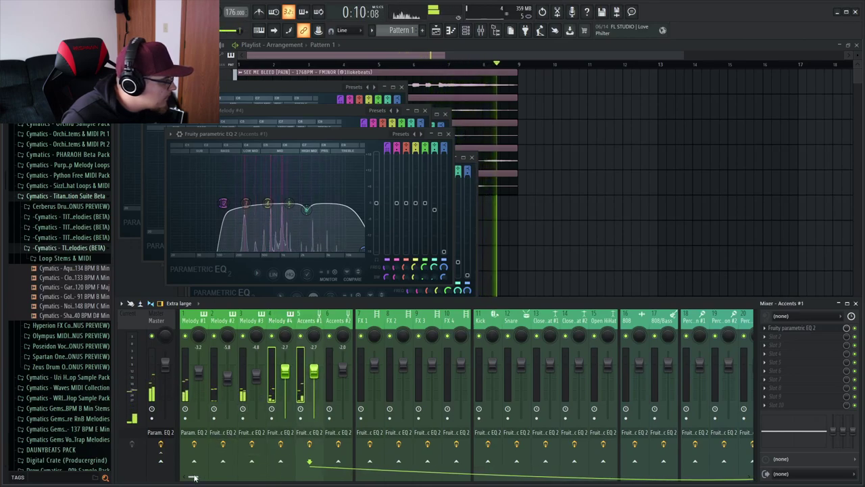
Raise the faders of Melody #1 through Accents #1 together, bringing Melody #1 to -2.0 dB, and check the Melody Bus level
left_click(190, 388)
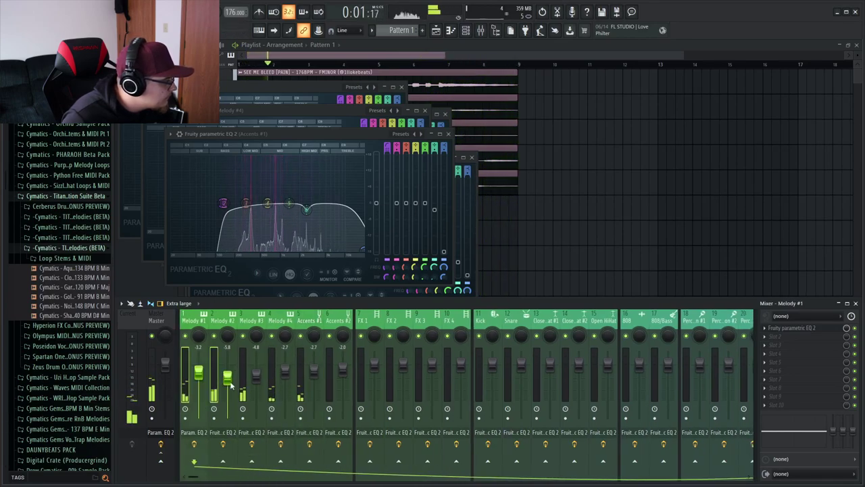
left_click(309, 378)
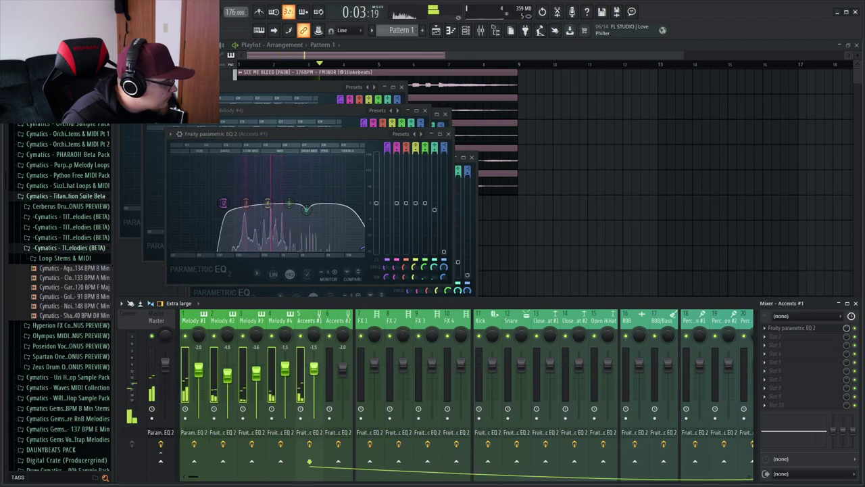
left_click_drag(192, 478, 250, 477)
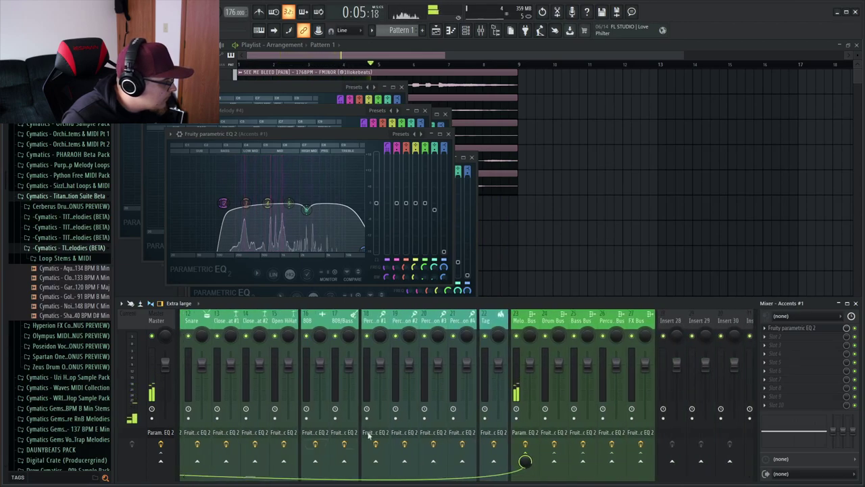
left_click(517, 395)
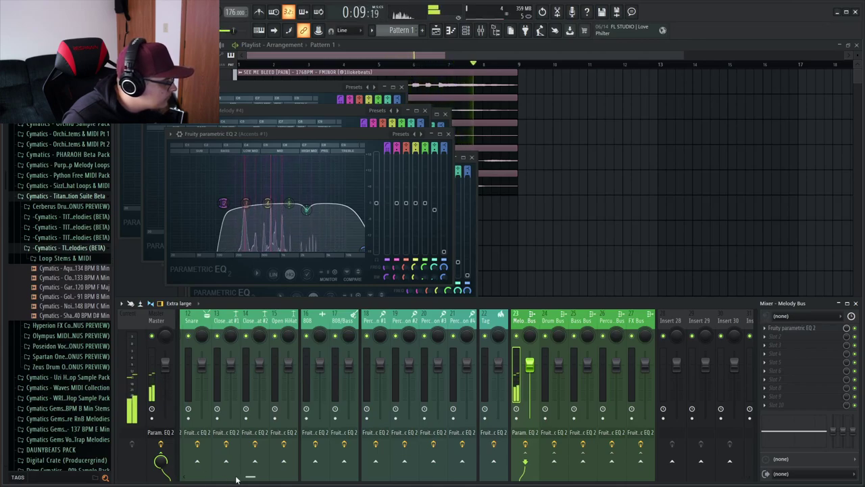
Add a Fruity Limiter to the second effect slot of the soloed Melody #1 track and lower its ceiling
left_click_drag(249, 477, 170, 477)
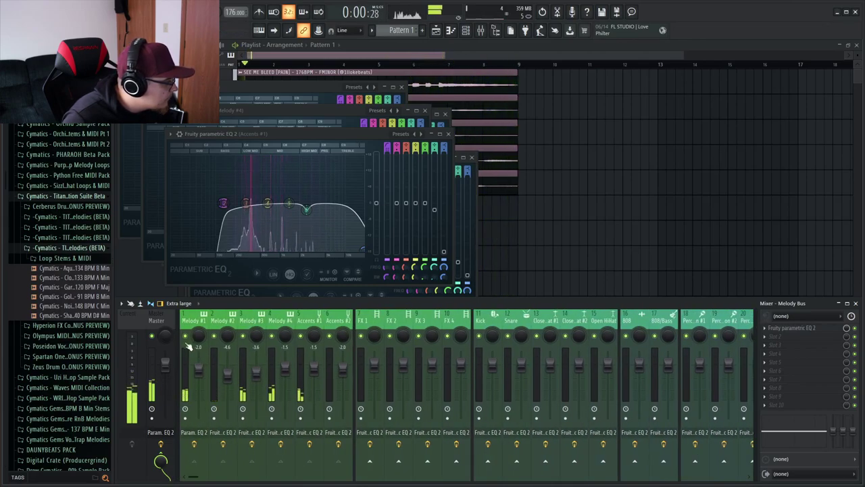
right_click(186, 338)
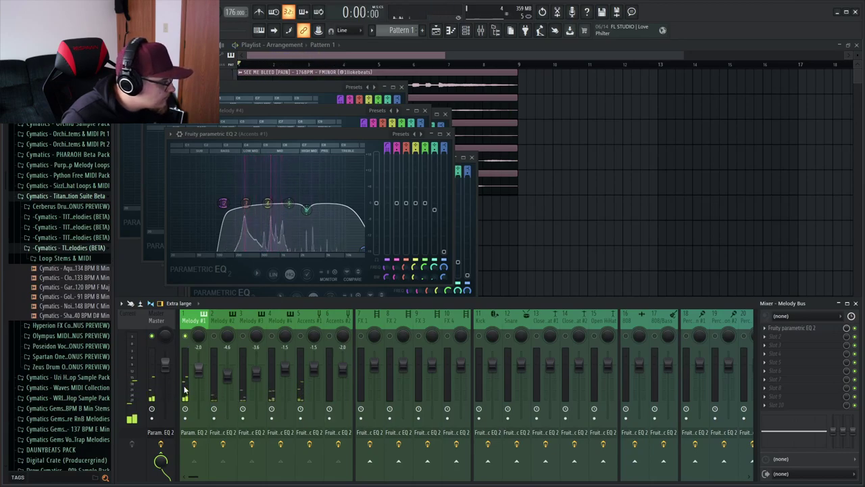
left_click(184, 390)
left_click(776, 342)
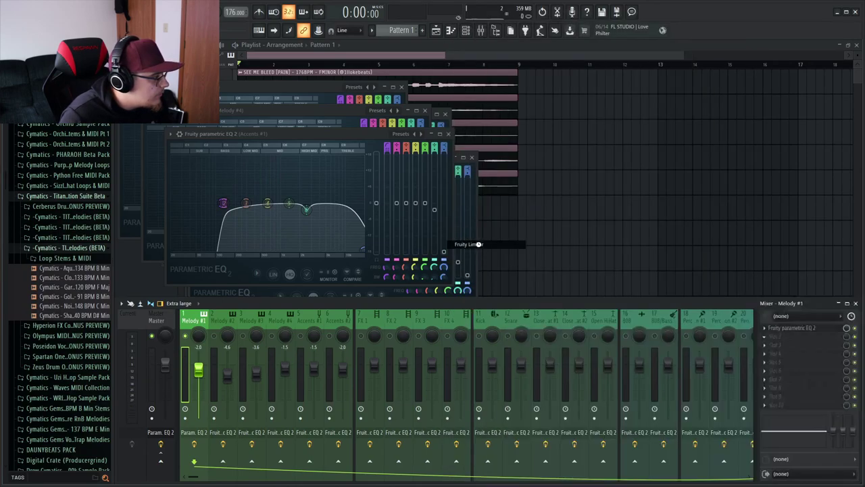
left_click(477, 245)
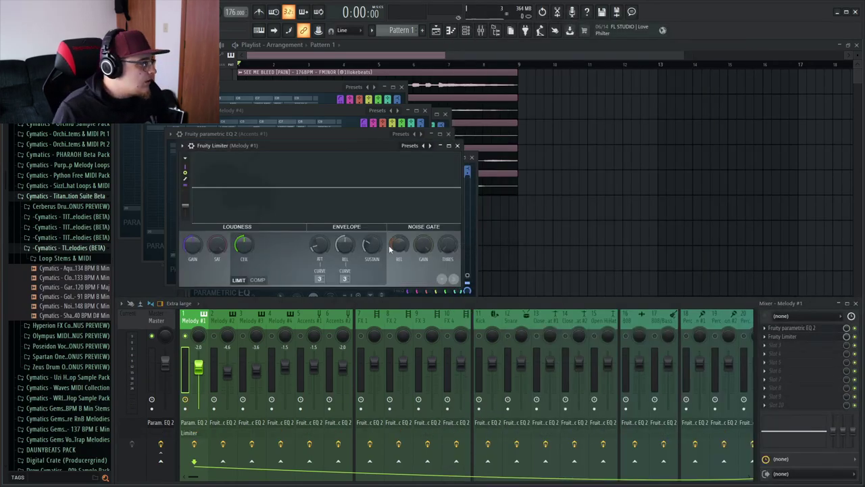
left_click_drag(243, 245, 244, 264)
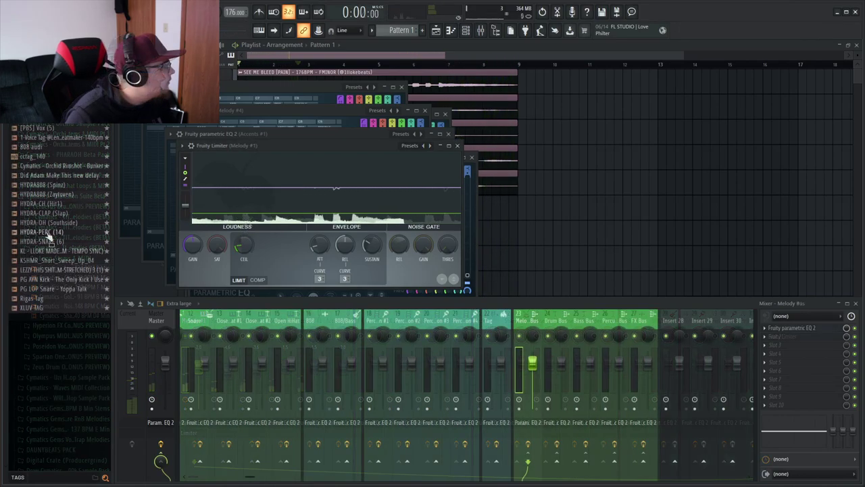
Audition closed hi-hat samples, including HYDRA-CH (Hit1), against the looping melody
left_click(40, 204)
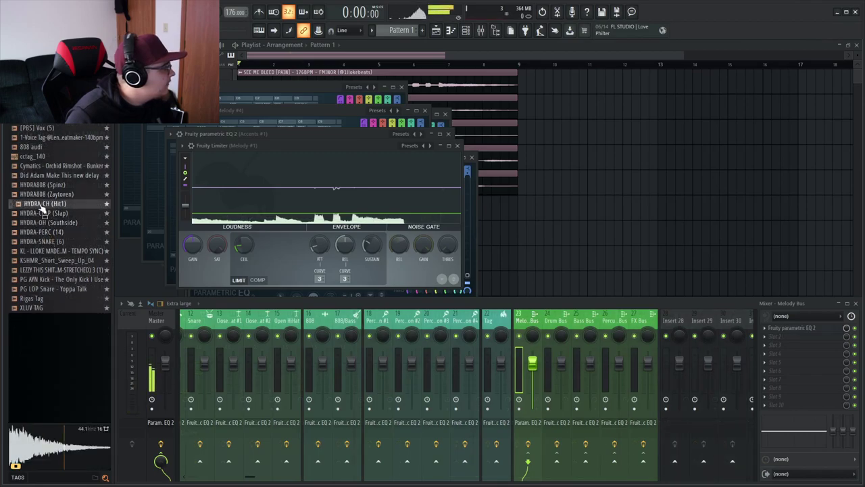
left_click(54, 109)
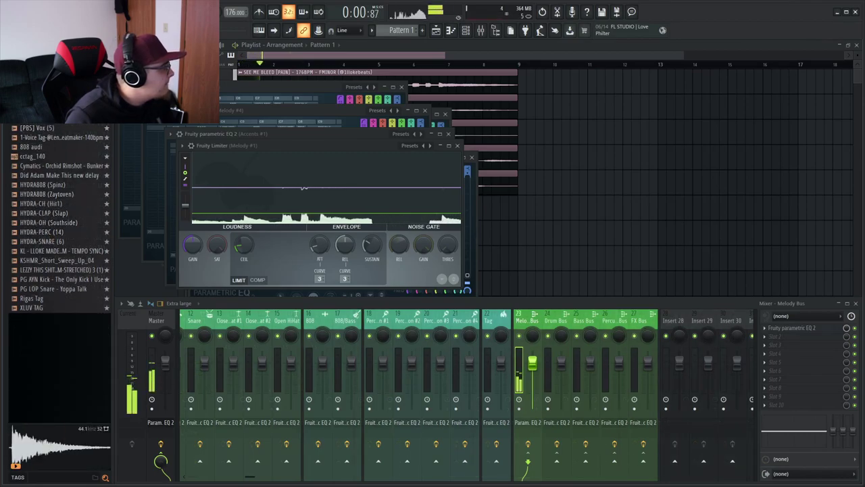
left_click(34, 204)
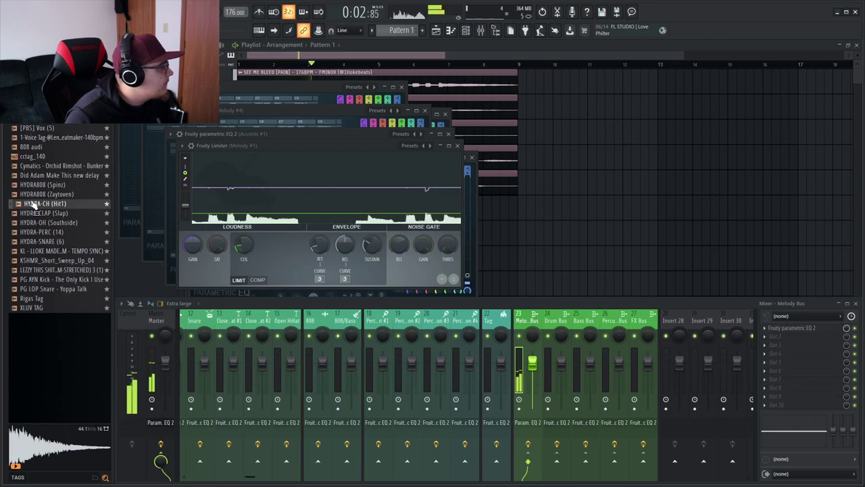
left_click(46, 144)
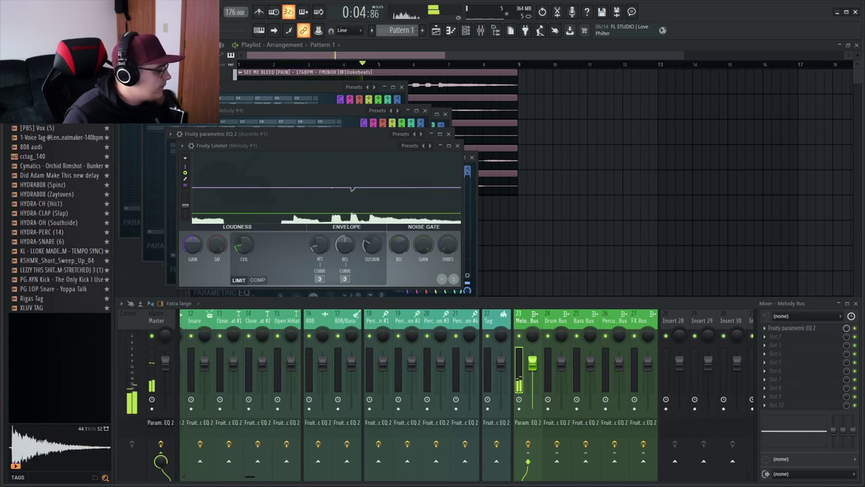
left_click(48, 204)
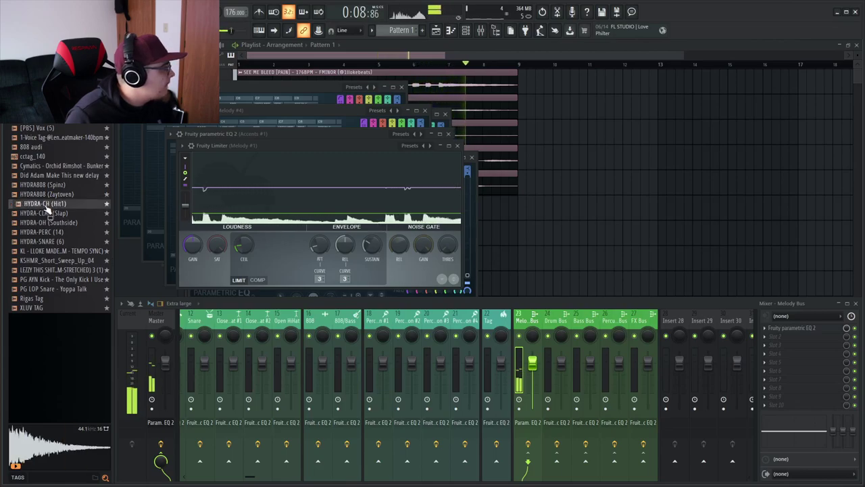
left_click_drag(47, 118, 81, 183)
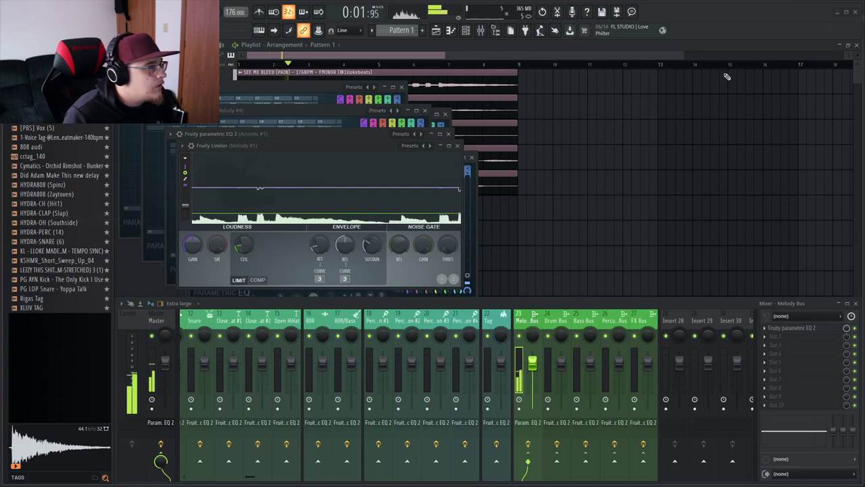
key("space")
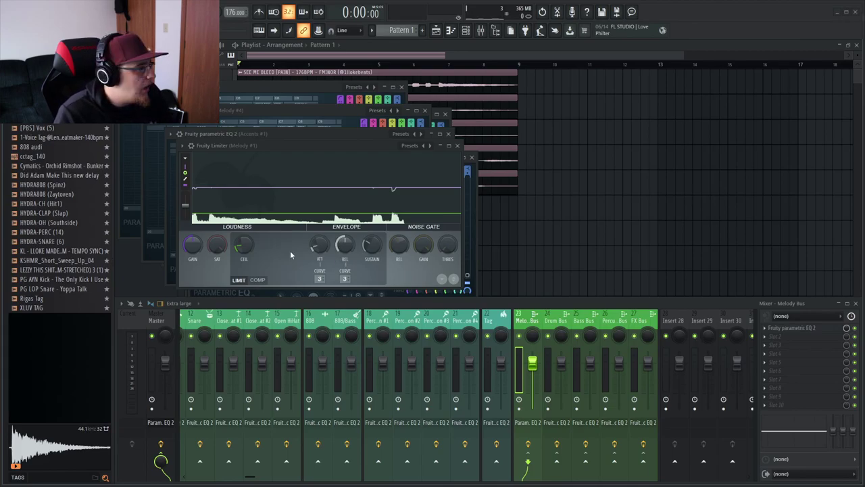
Load PG PU Hihat MIDI - Absense - 145 BPM into the [PBS] Lex hat piano roll and play it back
mouse_move(864, 51)
left_mouse_down()
mouse_move(650, 11)
mouse_move(593, 42)
mouse_move(864, 47)
left_mouse_up()
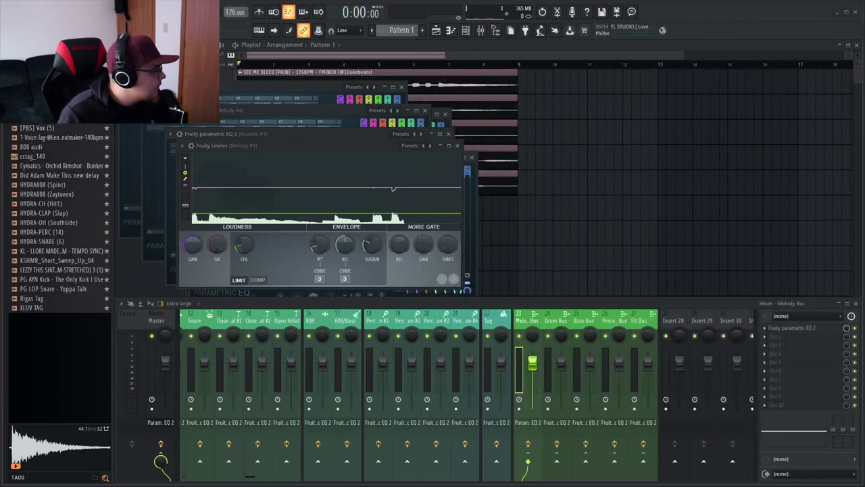
left_click_drag(686, 219, 864, 223)
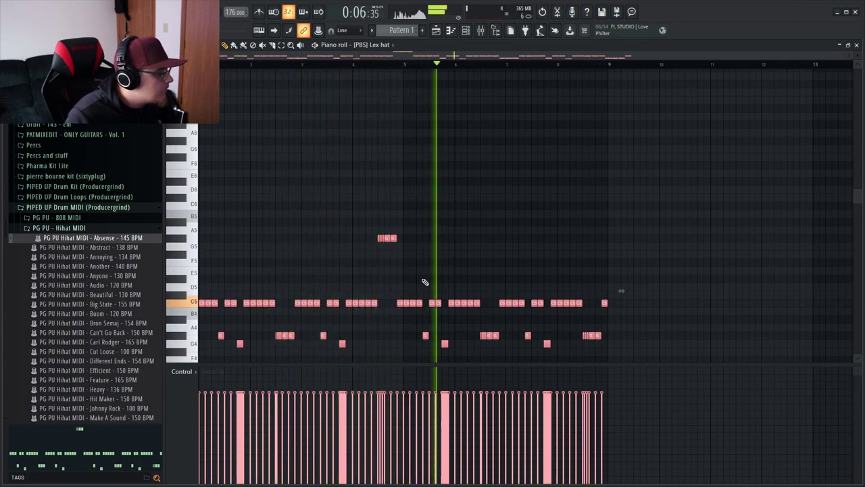
key("space")
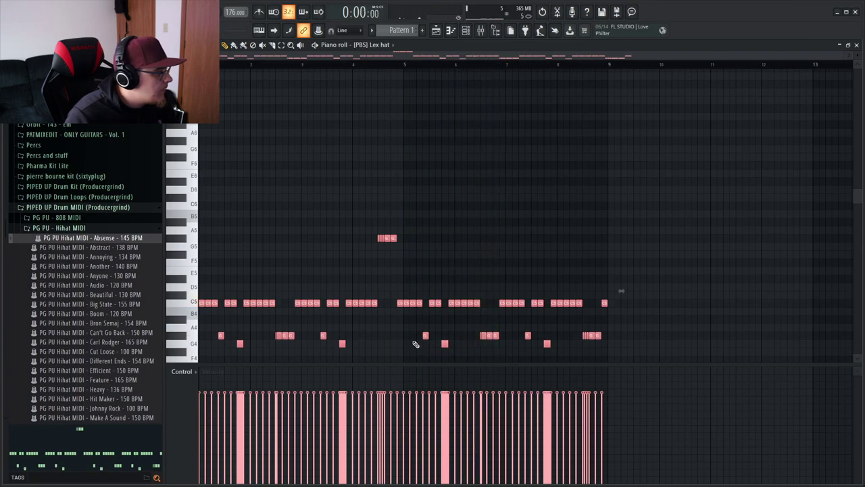
Delete the hi-hat notes from bar 5 onward, keeping only the first four bars
left_click(456, 255)
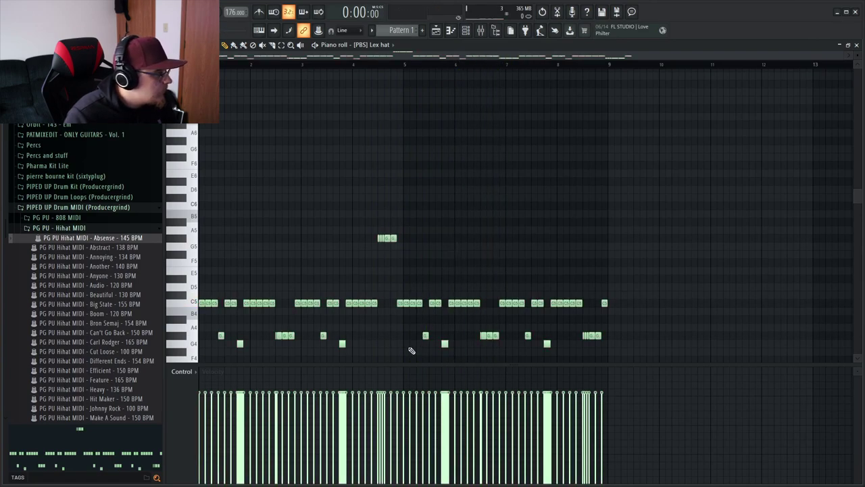
left_click_drag(431, 346, 639, 281)
key("Delete")
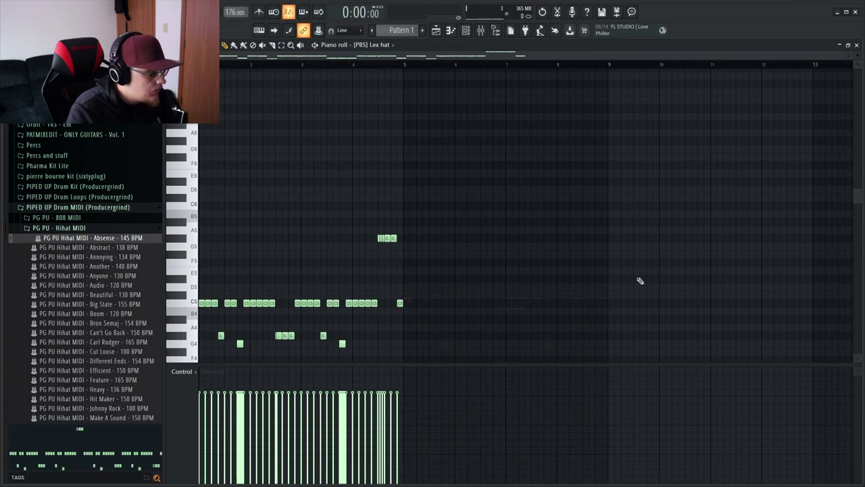
Try lowering the velocities across the eight-note G4 hi-hat roll at the end of bar 1
scroll(318, 66, "up", 6)
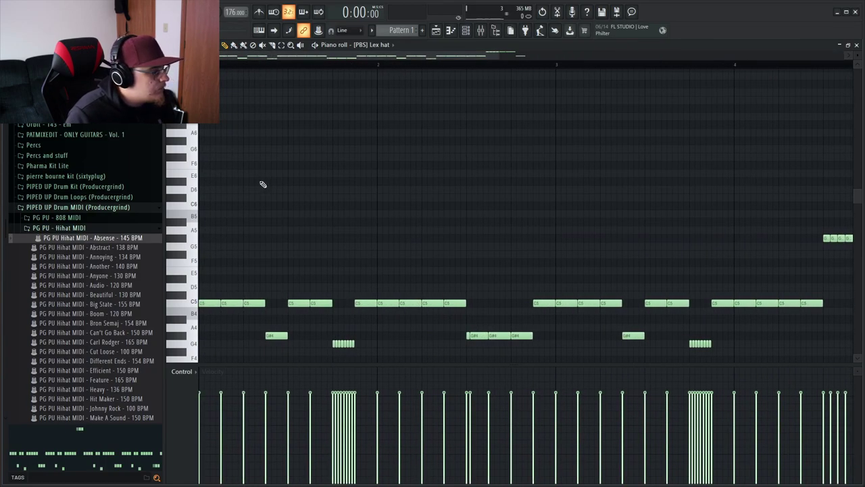
scroll(277, 154, "down", 4)
left_click_drag(498, 58, 547, 61)
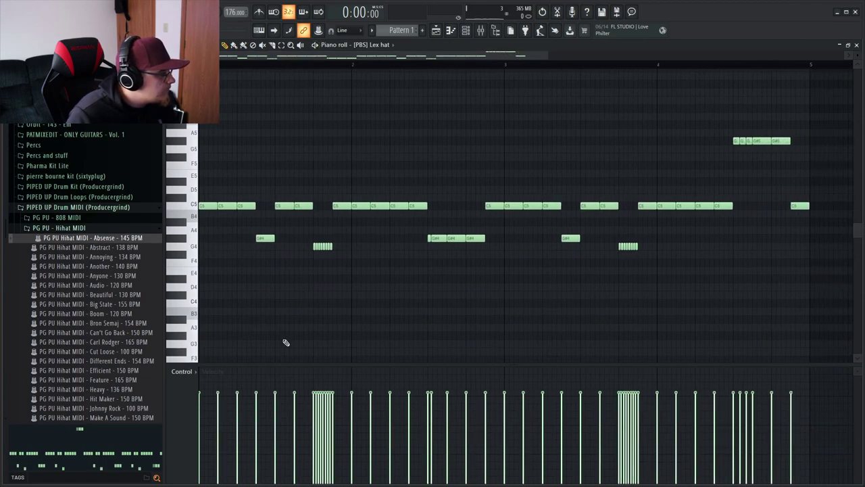
scroll(317, 72, "up", 8)
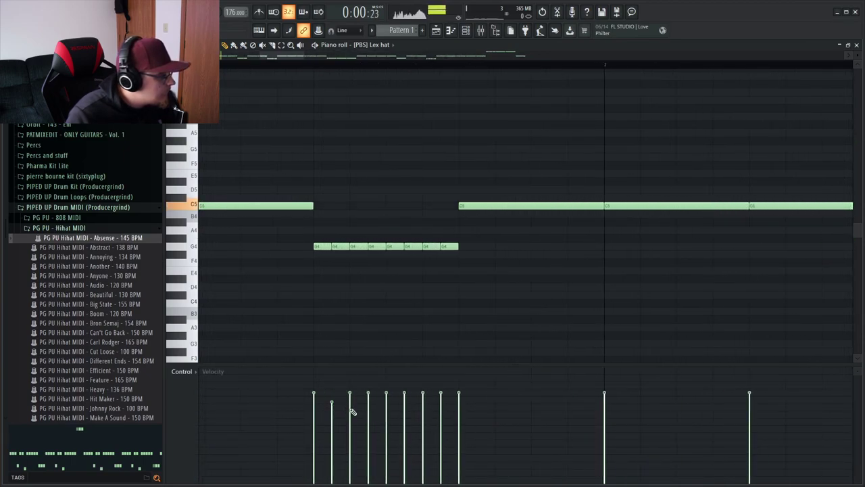
left_click(387, 426)
key("space")
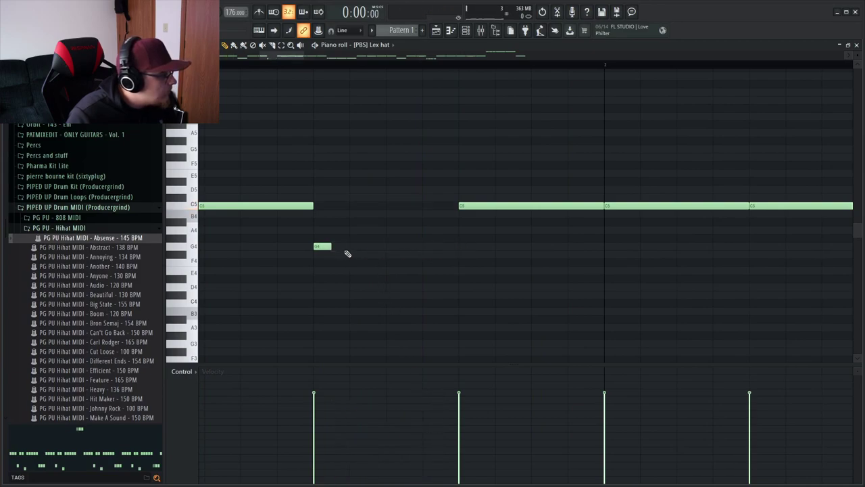
Redraw the G4 roll at the end of bar 1 as four short, evenly spaced notes with descending velocities
left_click(191, 45)
left_click(201, 129)
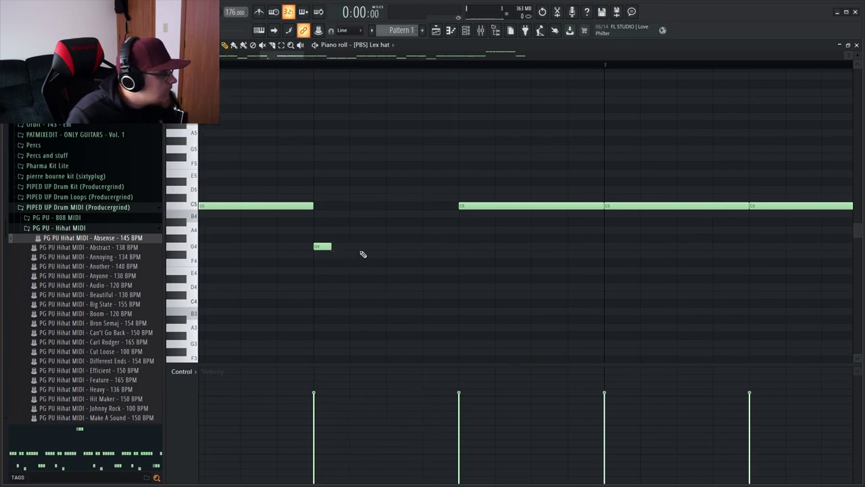
left_click_drag(387, 246, 313, 246)
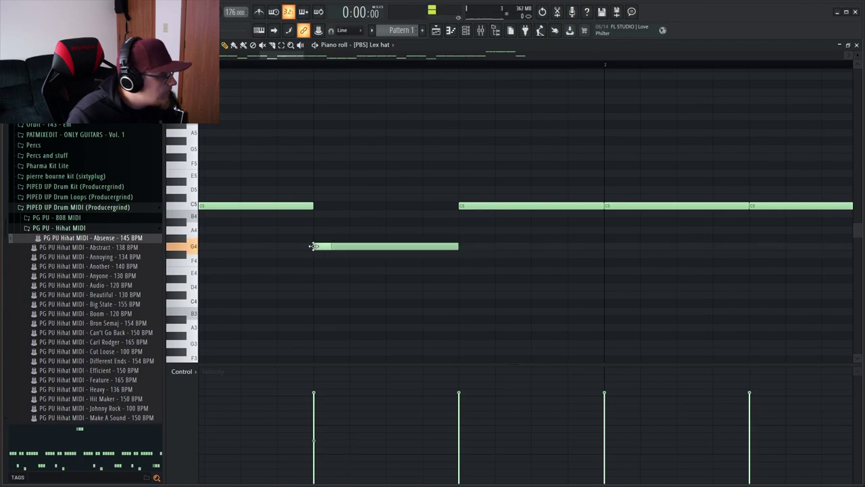
right_click(407, 249)
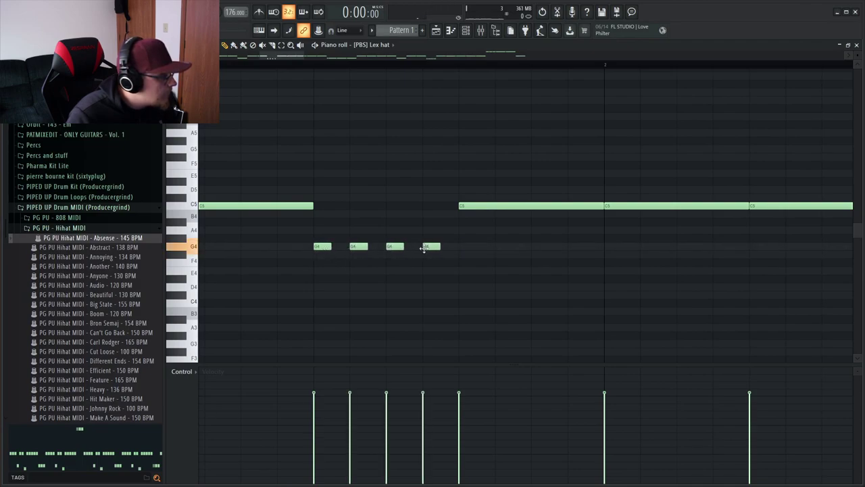
key("space")
left_click(423, 415)
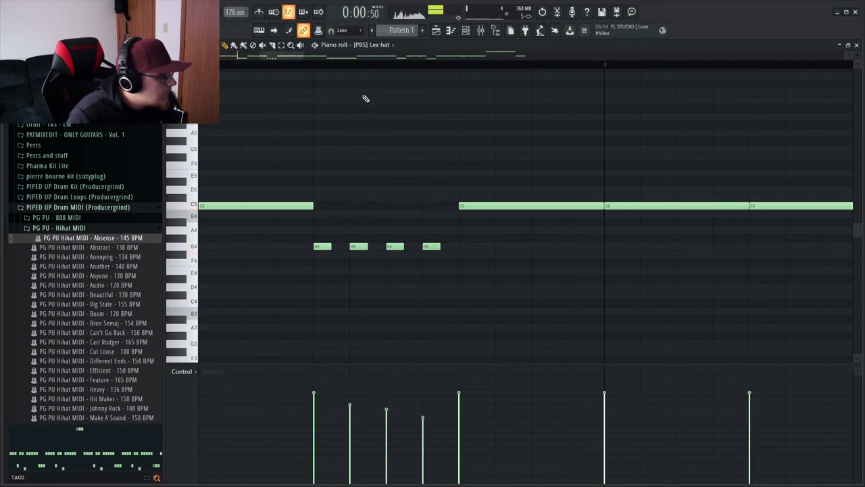
Play back the four-bar hi-hat pattern from the start to check its rhythm and rolls
scroll(365, 94, "down", 6)
scroll(368, 88, "up", 6)
key("space")
key("space")
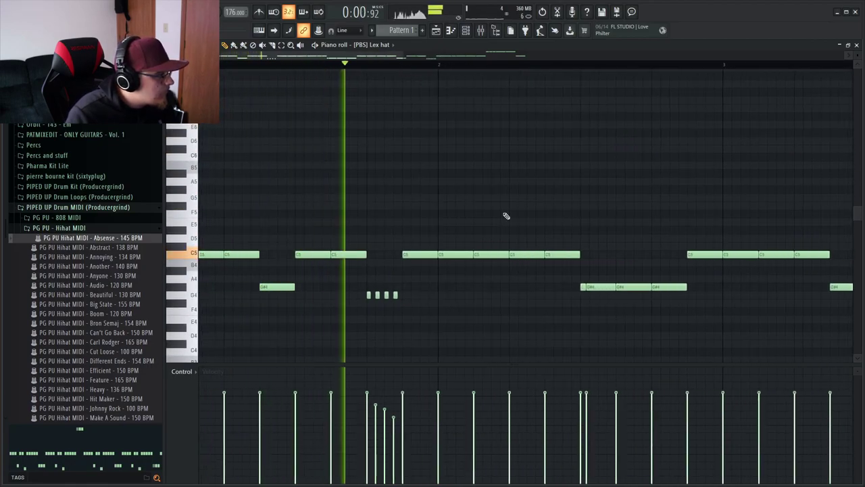
key("space")
key("space")
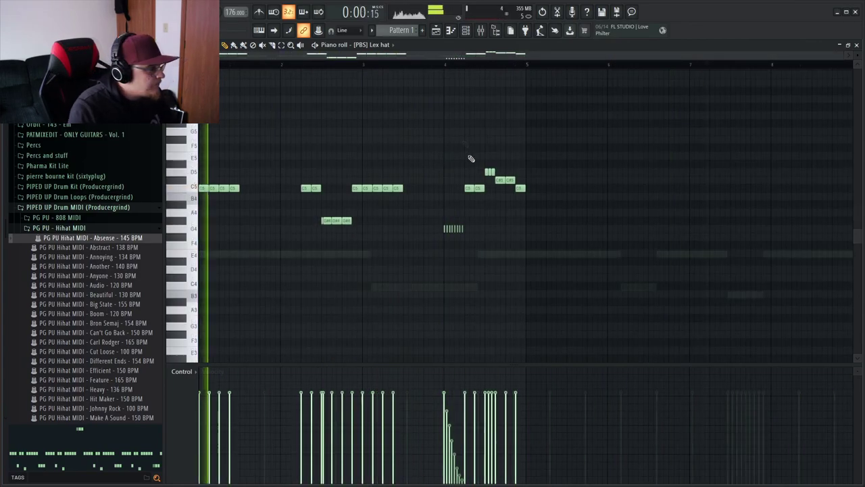
Remove the trial C5 notes in the second half of bar 3 and duplicate the four-bar hi-hat pattern into bars 5 to 8
left_click_drag(409, 191, 420, 191)
right_click(421, 191)
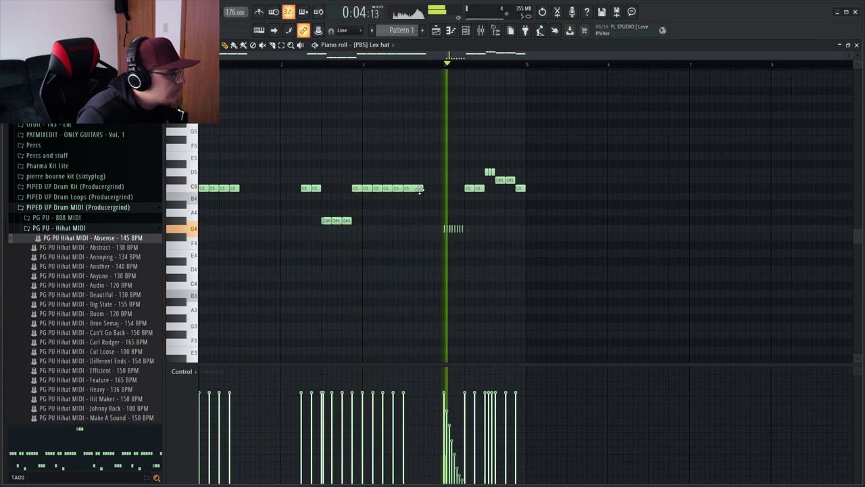
key("ctrl+b")
key("ctrl+d")
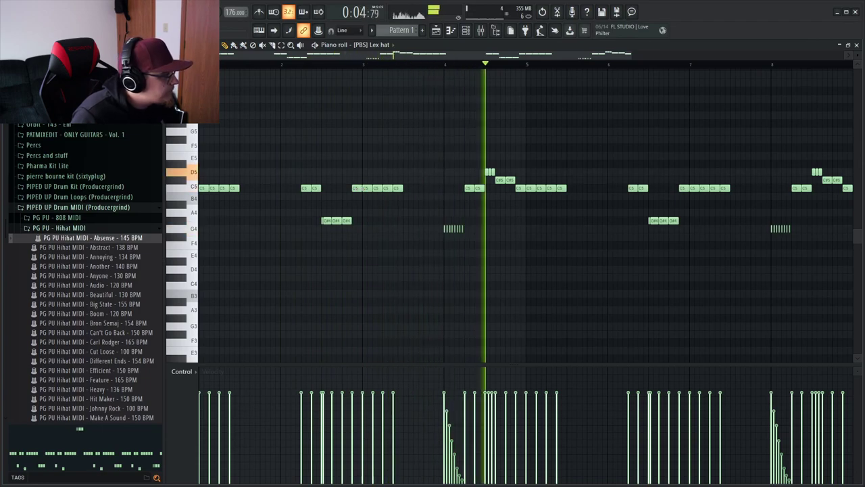
key("space")
Use the favourite sample PG AYN Kick - The Only Kick I Use and place a C5 note at the start of bar 1
left_click(75, 60)
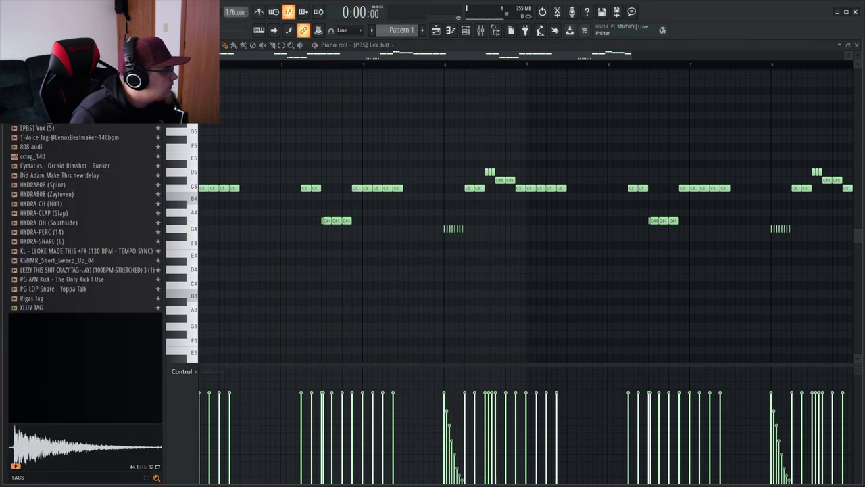
key("space")
key("space")
key("space")
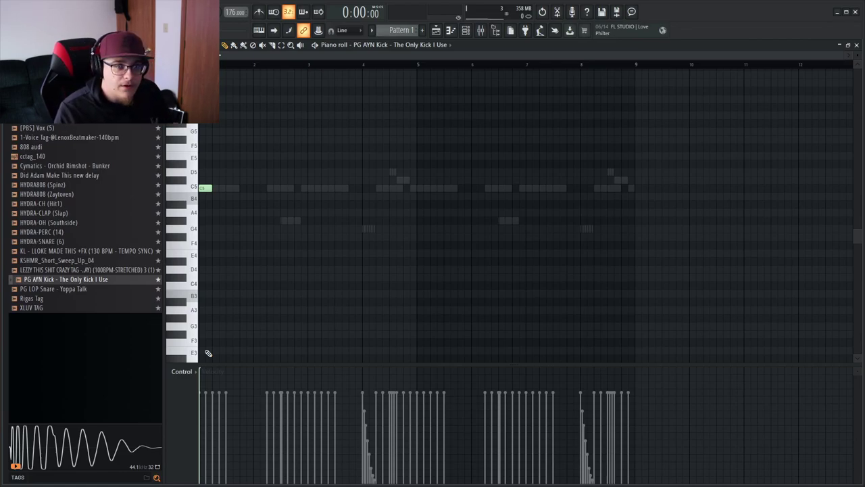
Add C5 kick notes late in bar 1, in the first half of bar 2 and at the start of bar 3 during playback
key("space")
left_click(246, 188)
left_click(271, 188)
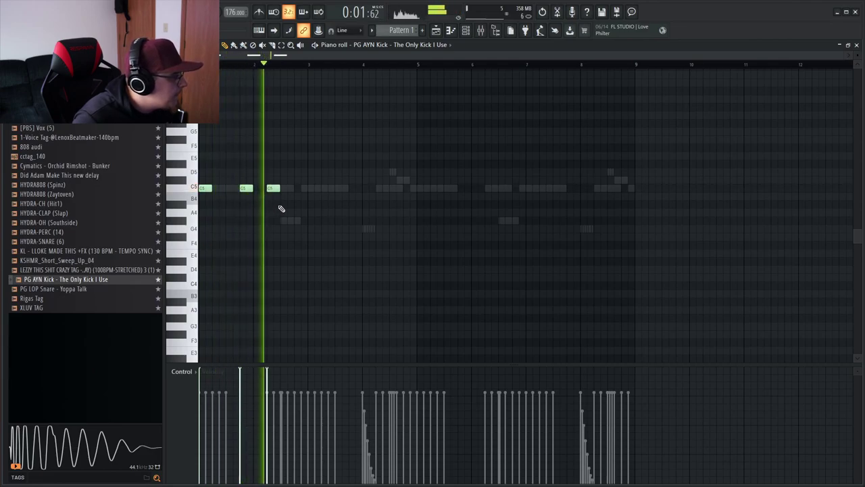
left_click(312, 188)
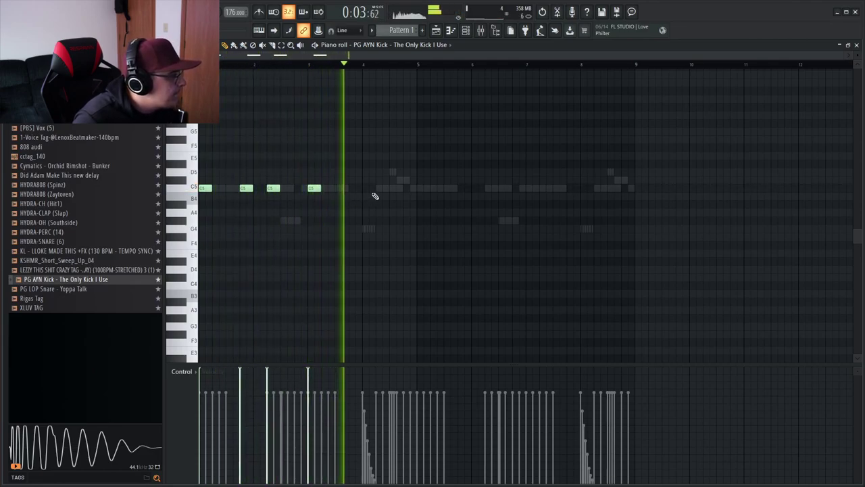
left_click(350, 188)
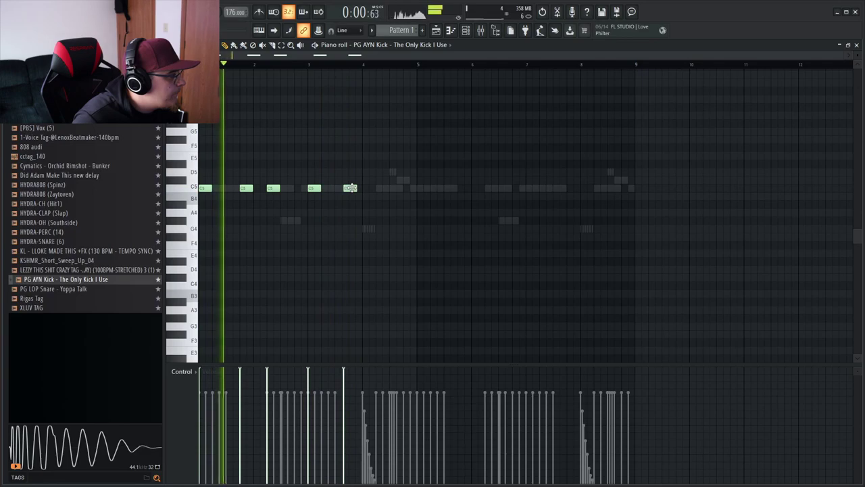
left_click_drag(355, 188, 346, 188)
left_click(350, 189)
right_click(345, 189)
right_click(350, 190)
left_click(343, 189)
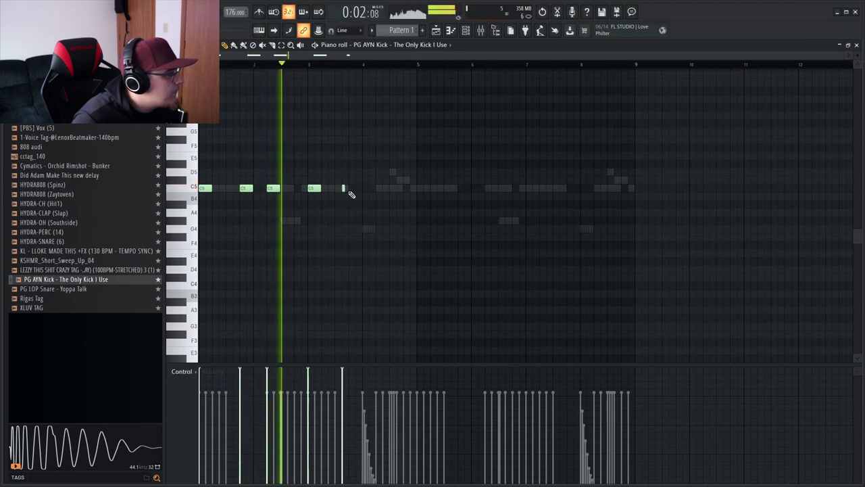
left_click(360, 189)
right_click(363, 190)
right_click(345, 189)
left_click(350, 189)
left_click(364, 189)
right_click(350, 188)
right_click(366, 188)
left_click(362, 187)
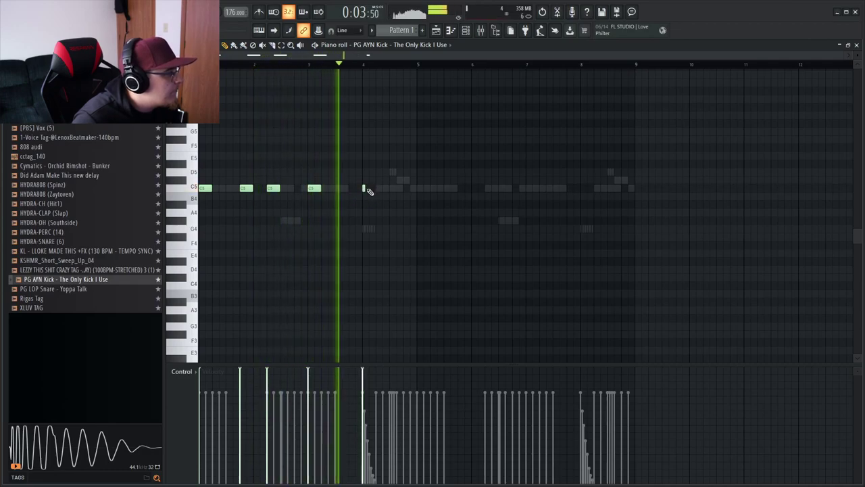
right_click(362, 190)
Fill bar 4 with C5 kick notes and duplicate the kick pattern, with its notes extended to meet each other, into bars 5 to 8
left_click(379, 188)
left_click(386, 180)
right_click(388, 181)
left_click_drag(378, 188, 376, 188)
left_click(398, 187)
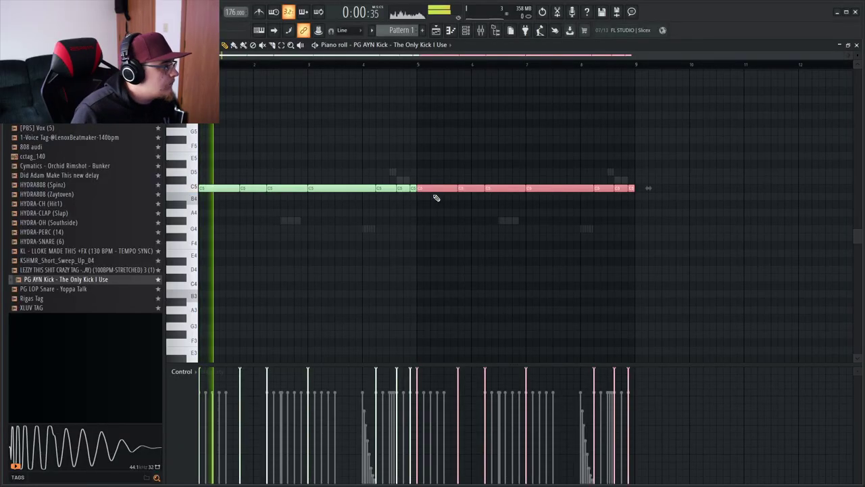
left_click(450, 169)
key("space")
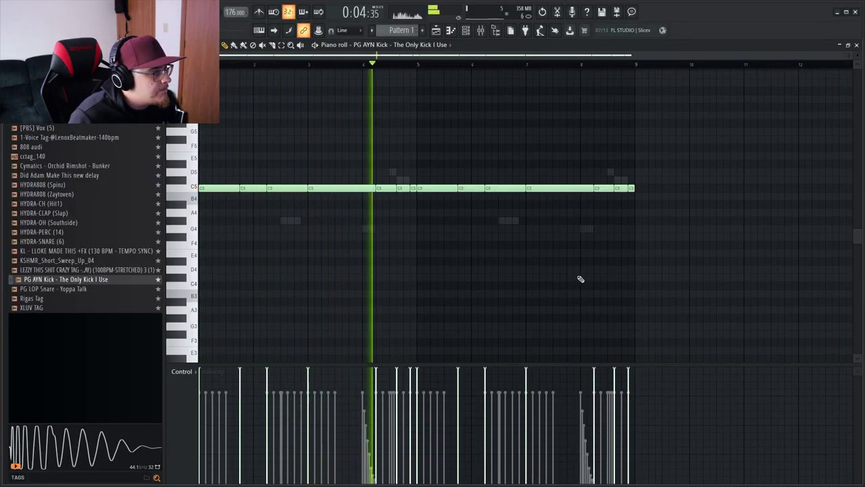
Add Fruity Soft Clipper to the Master track below its parametric EQ and close the mixer
left_click(483, 31)
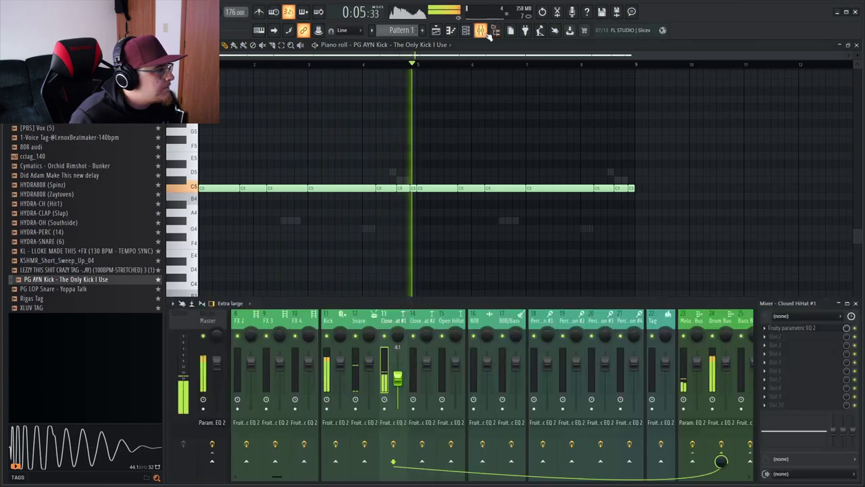
left_click(215, 430)
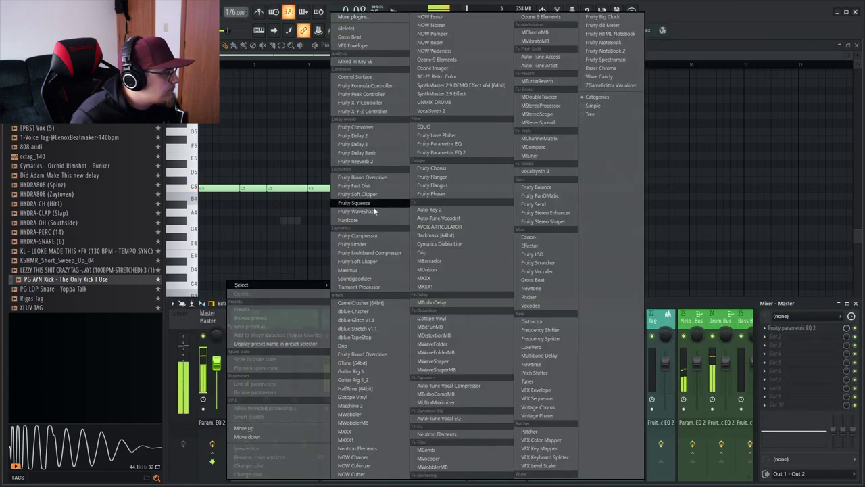
left_click(381, 195)
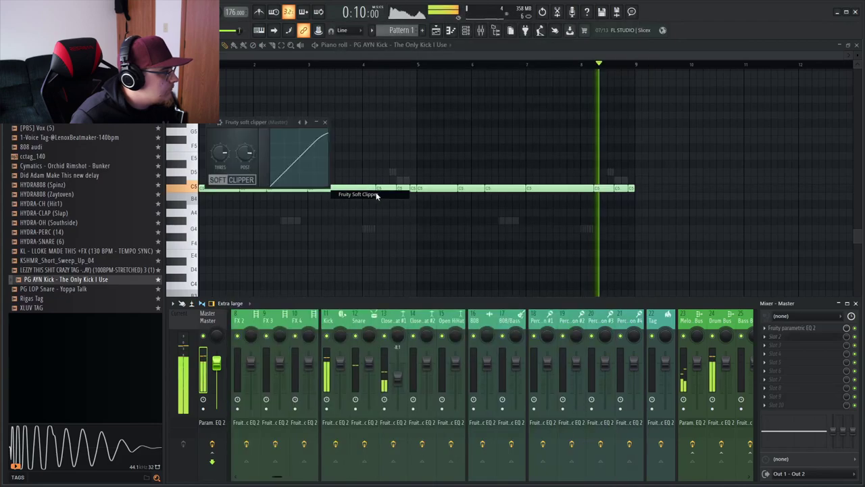
left_click(792, 337)
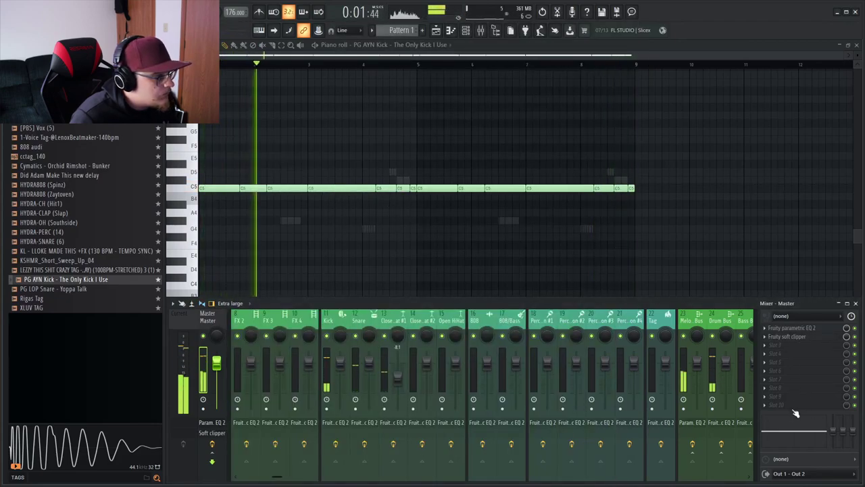
key("F9")
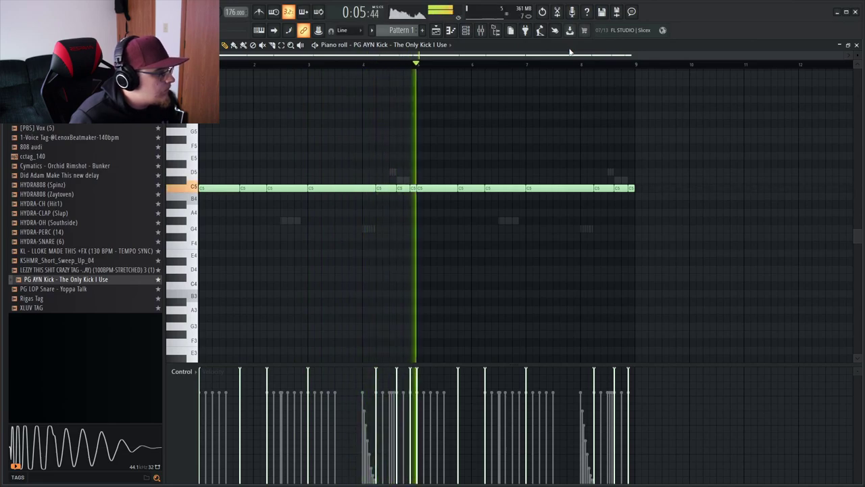
Delete the last C5 kick note in bar 8 and extend the preceding note to the end of the bar
right_click(630, 189)
left_click_drag(620, 189, 633, 190)
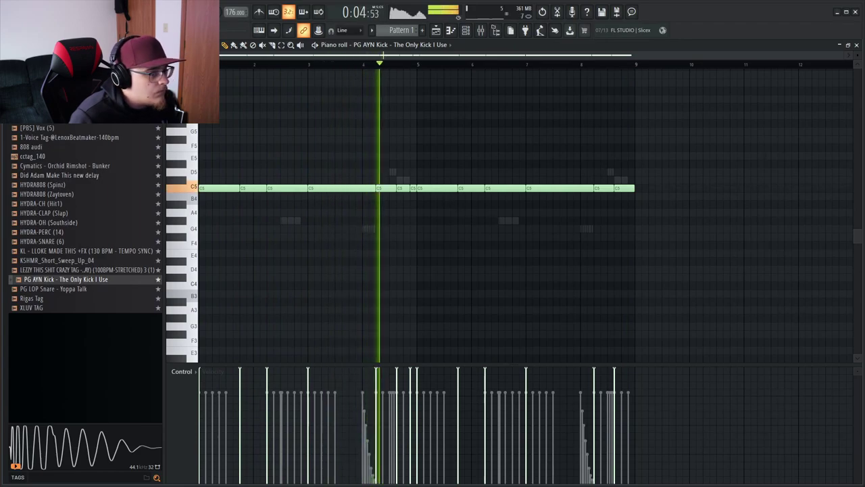
left_click(479, 30)
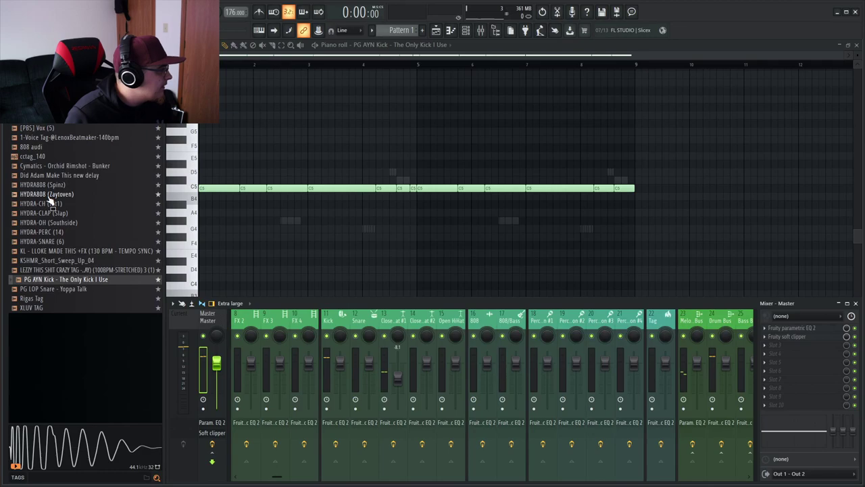
left_click(436, 30)
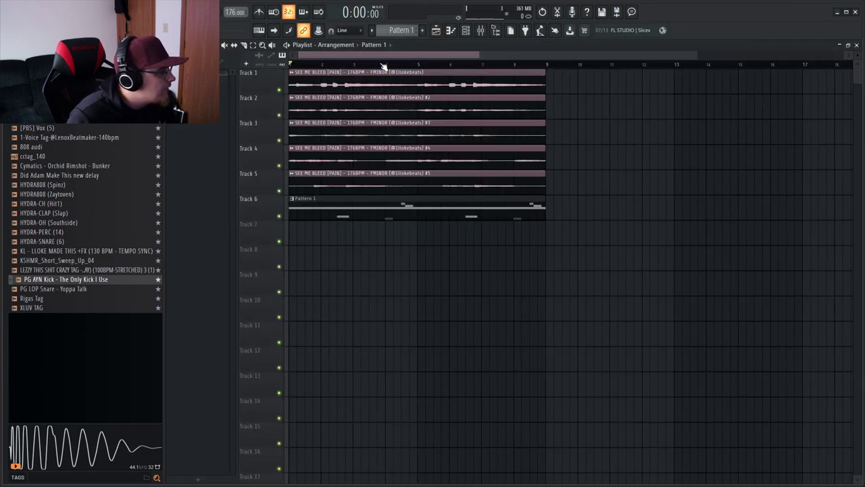
left_click(450, 30)
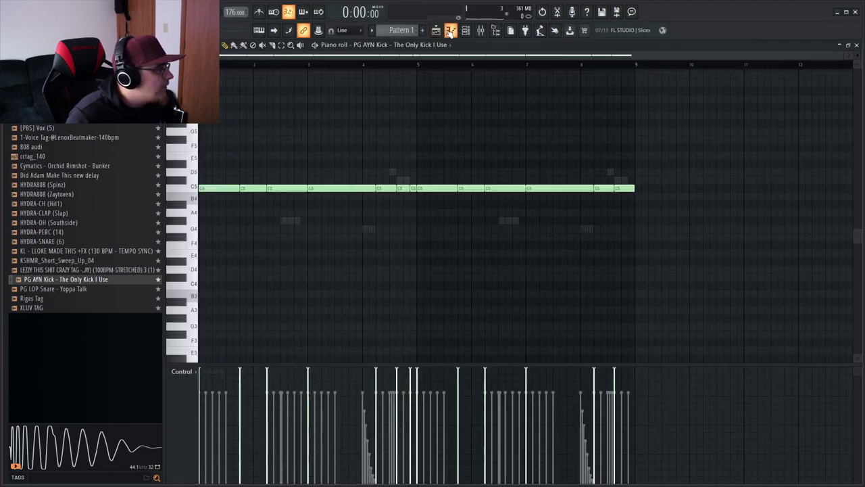
Load the HYDRA808 (Spinz) sample as a channel and open its empty piano roll
left_click(45, 186)
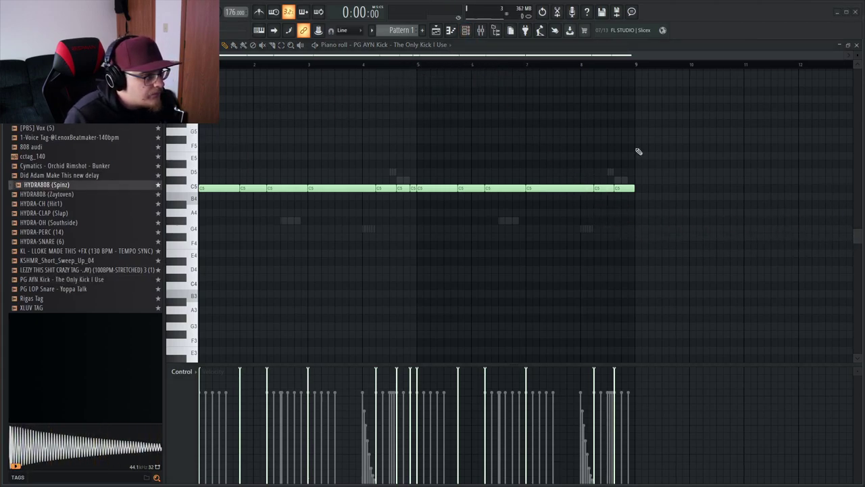
left_click(451, 31)
key("space")
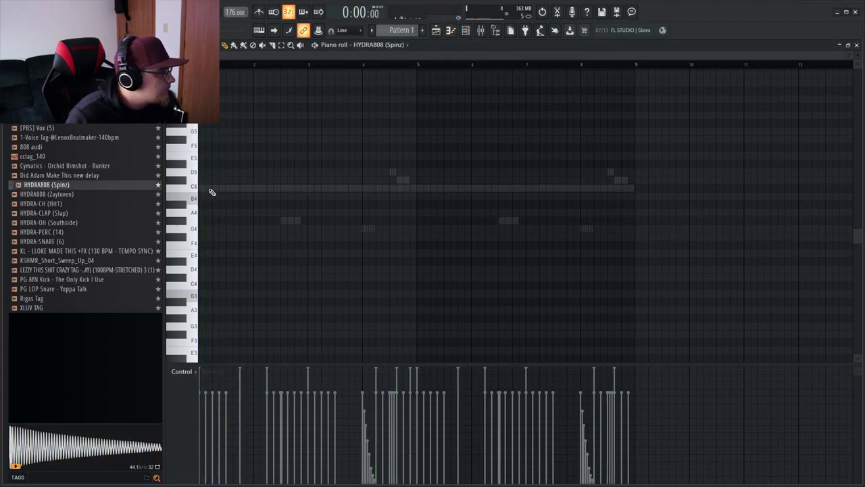
Set the scale highlighting to F Minor Natural (Aeolian) and place an F5 note for the 808 at the start of bar 1
left_click(171, 45)
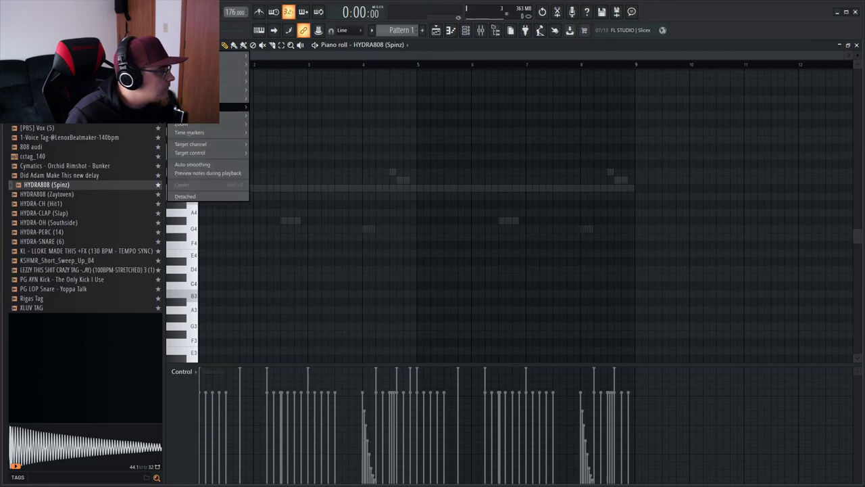
mouse_move(233, 90)
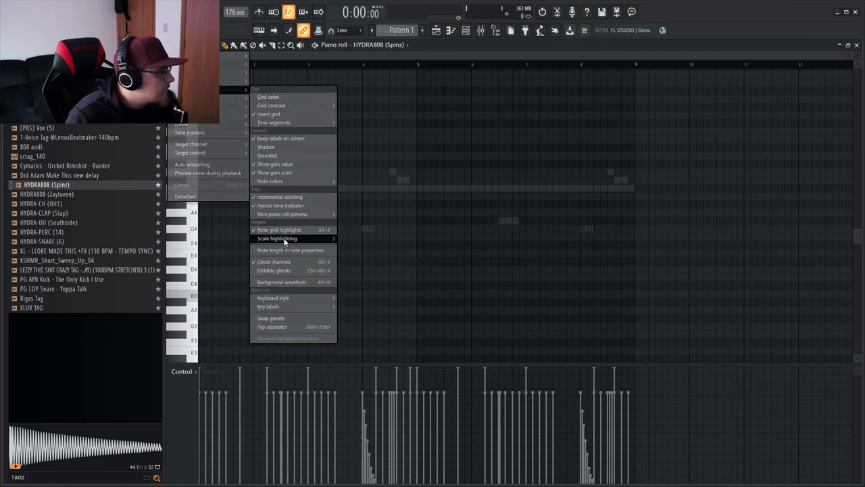
mouse_move(285, 240)
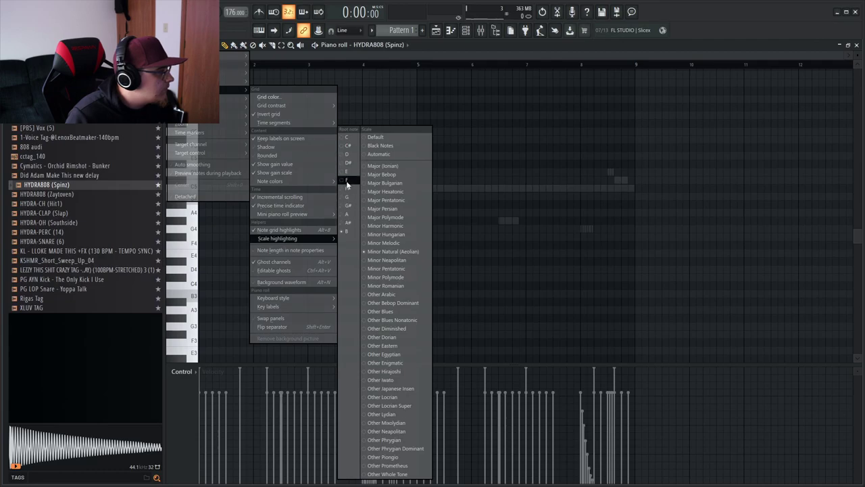
left_click(415, 72)
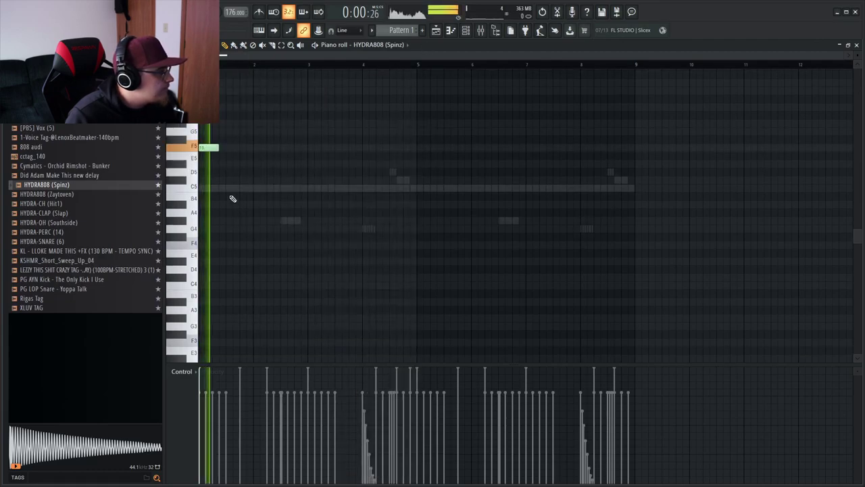
Place two back-to-back D#5 notes for the 808 in bar 2, removing the trial G5 note
left_click(282, 131)
right_click(288, 133)
key("space")
key("space")
left_click_drag(287, 132, 295, 170)
key("space")
key("space")
key("space")
left_click(296, 164)
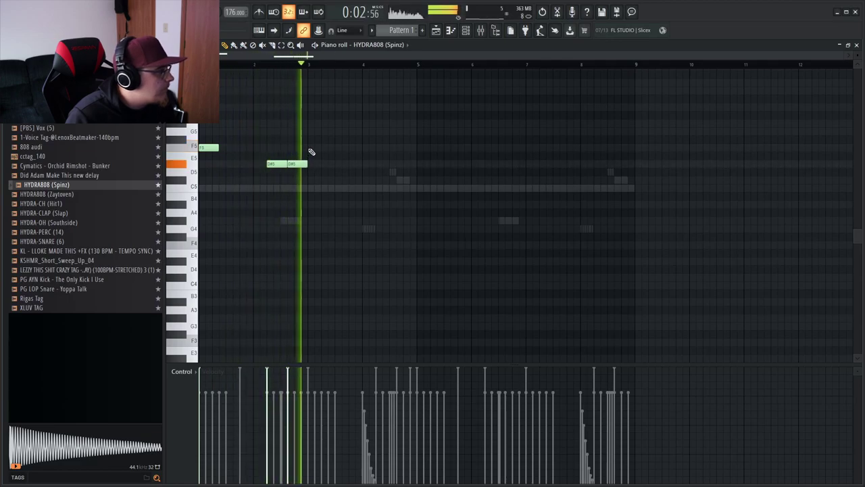
Add an F5 808 note at the start of bar 3 and adjust its length to half a bar
left_click(309, 147)
left_click_drag(329, 147, 361, 146)
key("space")
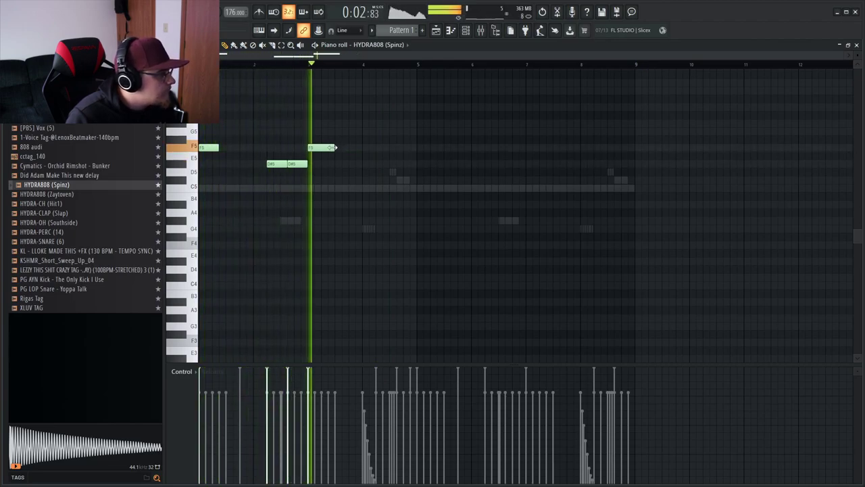
Fill bar 4 of the 808 line with a C#5 note followed by short G#5 and G5 notes
left_click(379, 147)
key("space")
mouse_move(393, 148)
left_mouse_down()
mouse_move(395, 132)
mouse_move(393, 148)
left_mouse_up()
key("space")
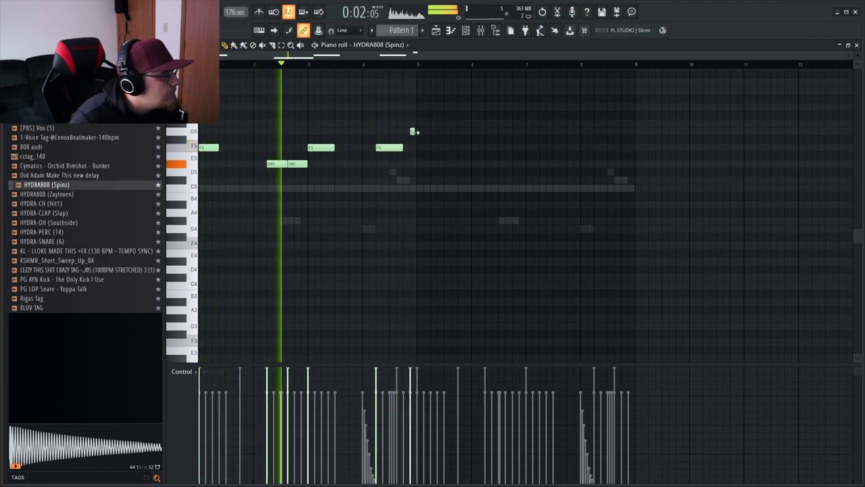
left_click(406, 123)
left_click_drag(395, 147, 396, 179)
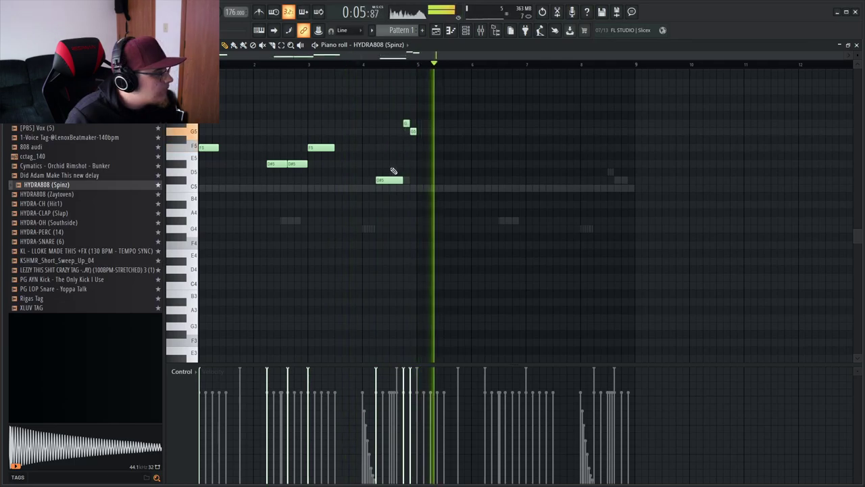
Duplicate the four-bar 808 pattern into bars 5 to 8, replacing the final G5 by extending the last G#5 to the bar's end
key("ctrl+b")
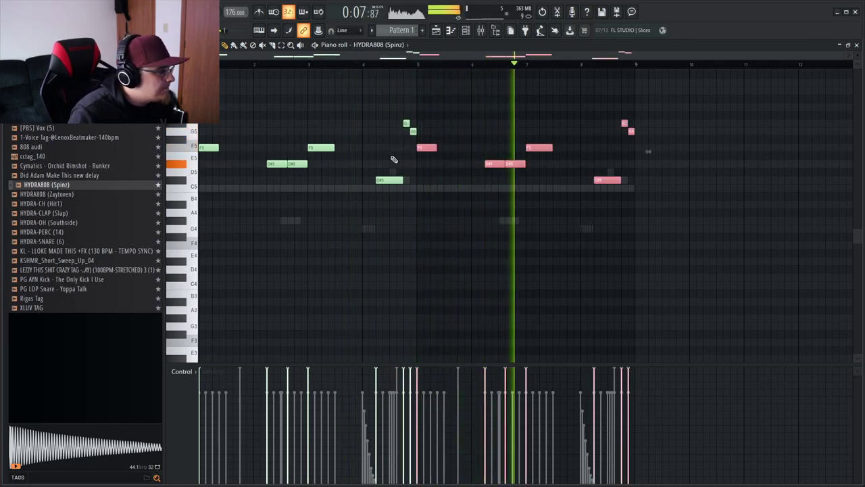
left_click(424, 114)
right_click(427, 115)
right_click(631, 132)
left_click(633, 123)
right_click(634, 123)
left_click_drag(627, 123, 633, 124)
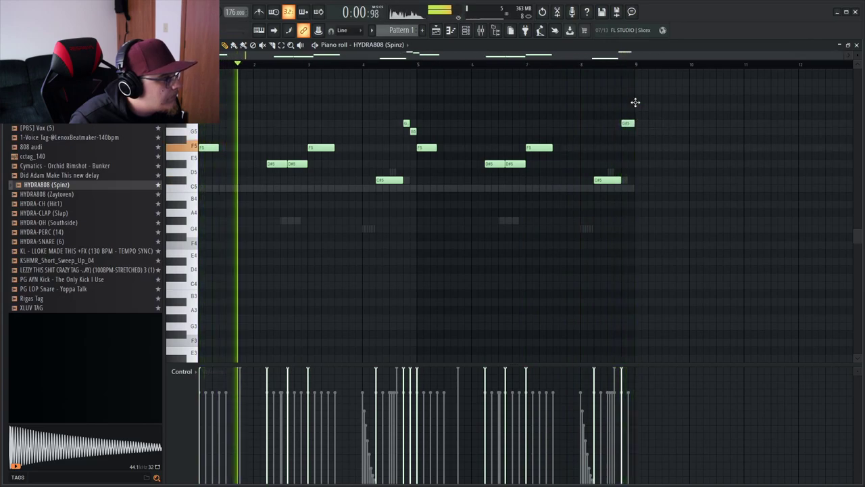
key("space")
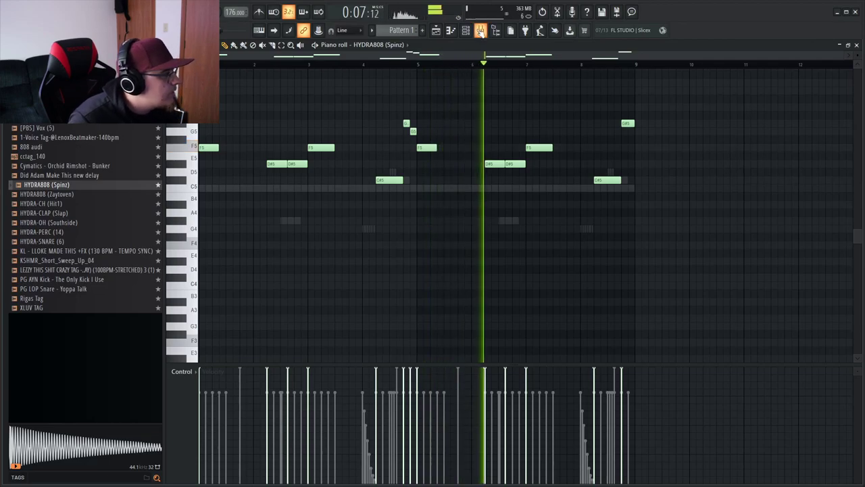
Cut the low and high frequencies on the Snare track's Fruity parametric EQ 2
key("F9")
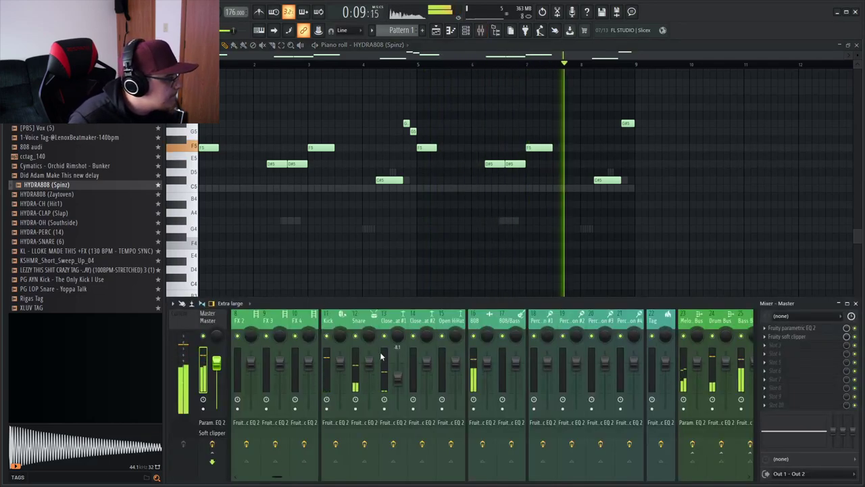
left_click(363, 422)
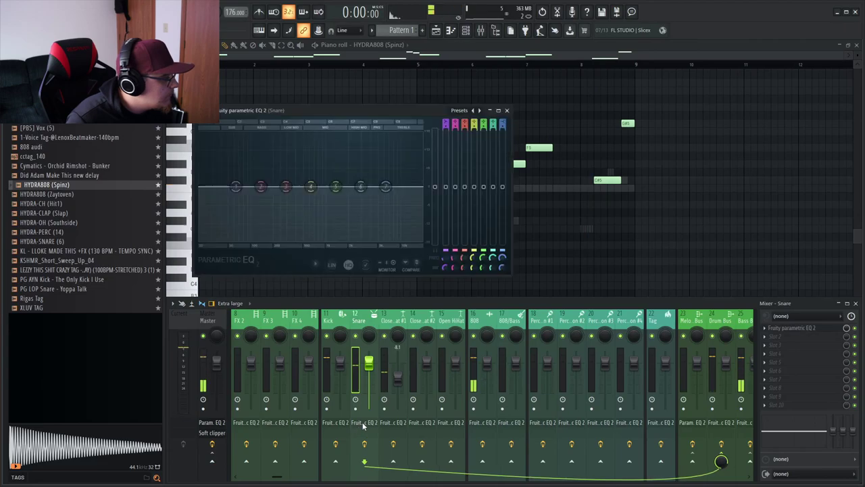
left_click(480, 111)
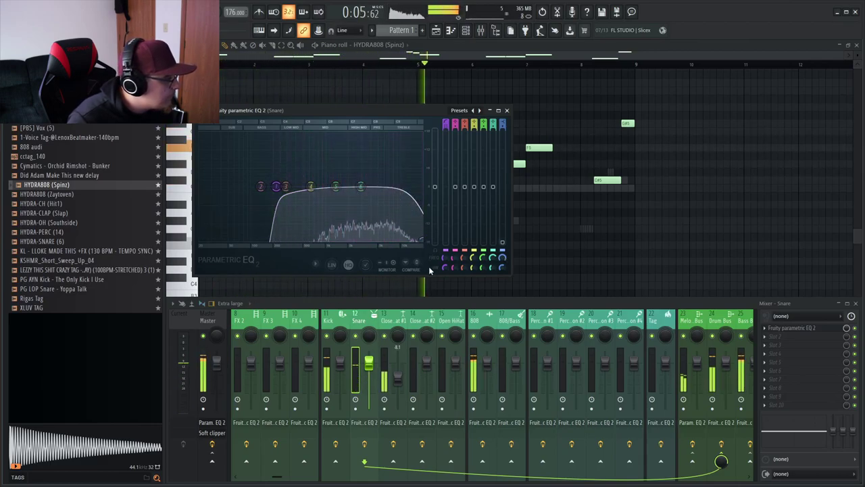
left_click(468, 45)
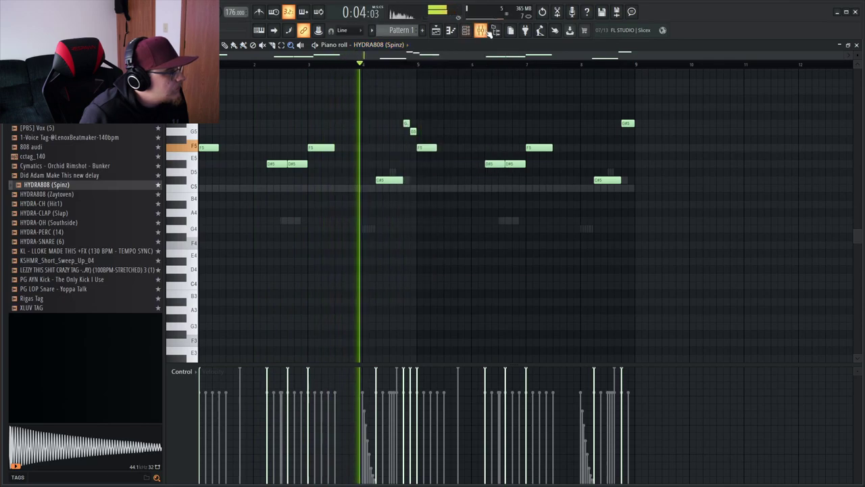
Add Fruity Limiter to the 808 mixer track below its parametric EQ
left_click(481, 30)
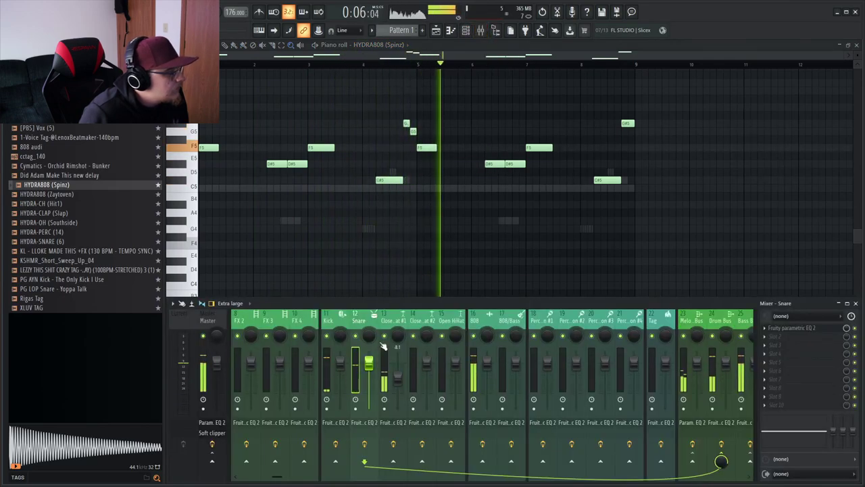
left_click(482, 429)
left_click(483, 429)
mouse_move(540, 284)
left_click(226, 246)
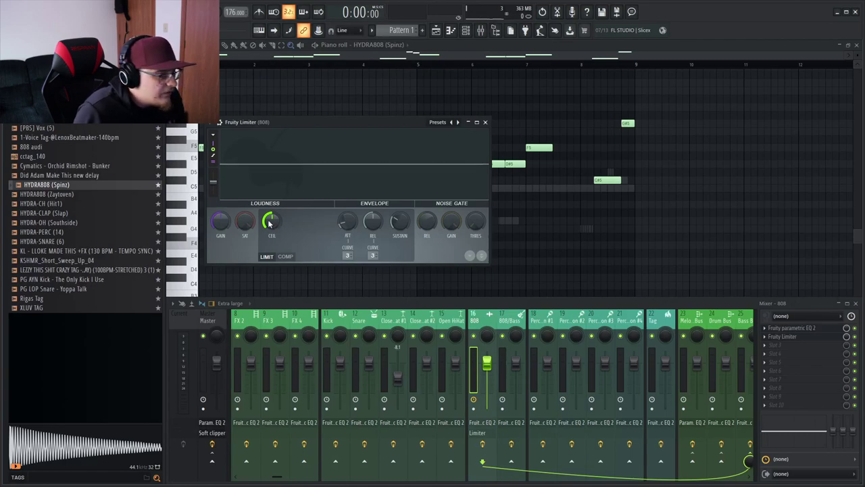
Load the HYDRA-SNARE (6) sample as an instrument and open its empty piano roll
left_click(571, 45)
left_click_drag(50, 243, 612, 228)
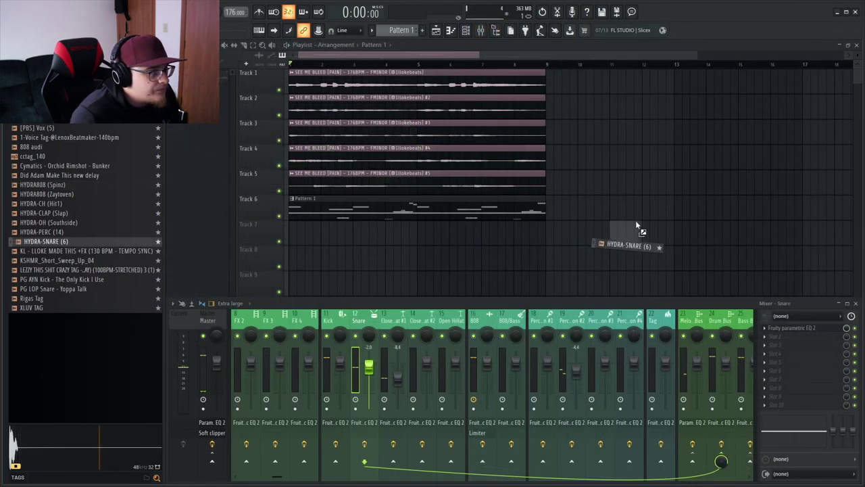
left_click(451, 31)
Place short C5 snare hits half a beat into bar 2 and half a beat before and after the start of bar 4
key("space")
left_click(249, 188)
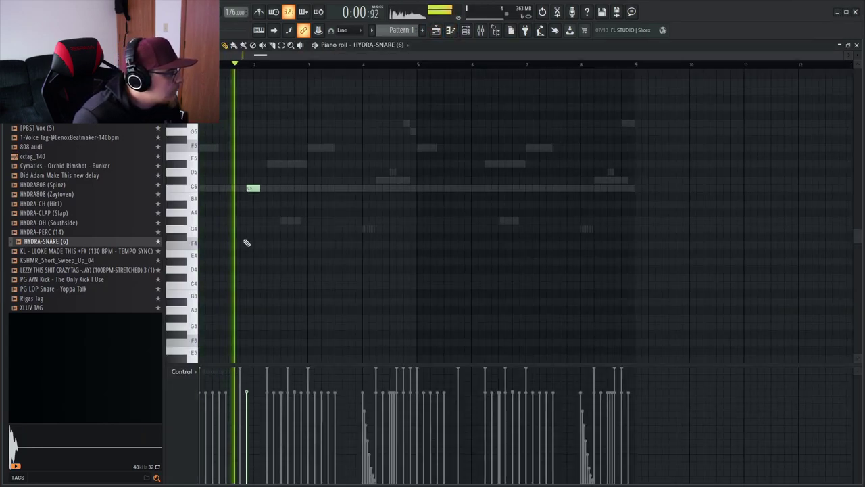
right_click(256, 190)
key("space")
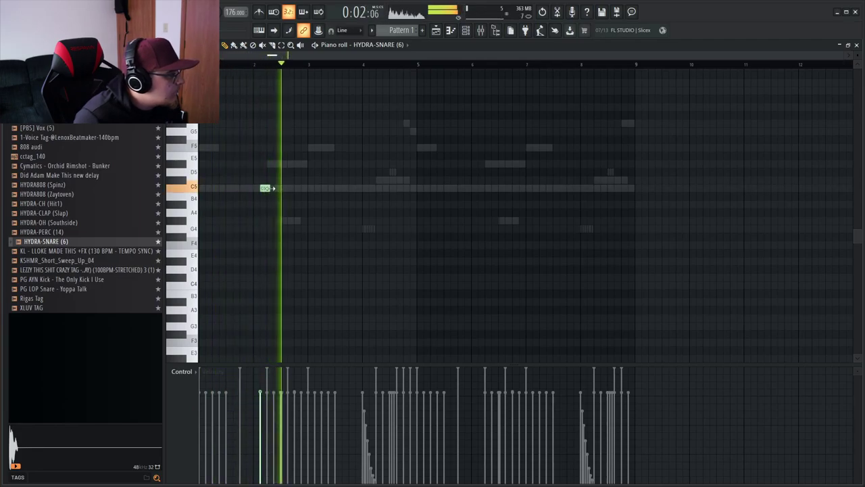
left_click(356, 188)
left_click(368, 188)
key("space")
left_click_drag(355, 190, 357, 189)
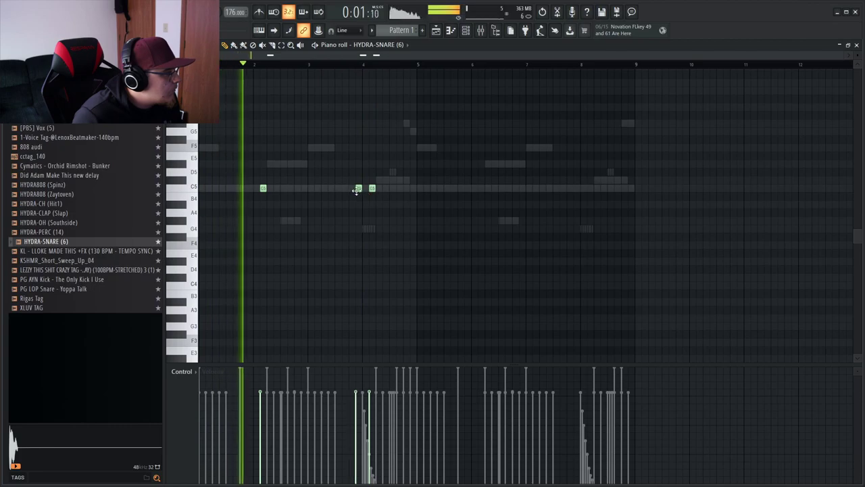
Adjust the piano roll snap and add C5 snare hits early in bars 6, 7 and 8 and at the end of bar 7
left_click(180, 45)
left_click(192, 45)
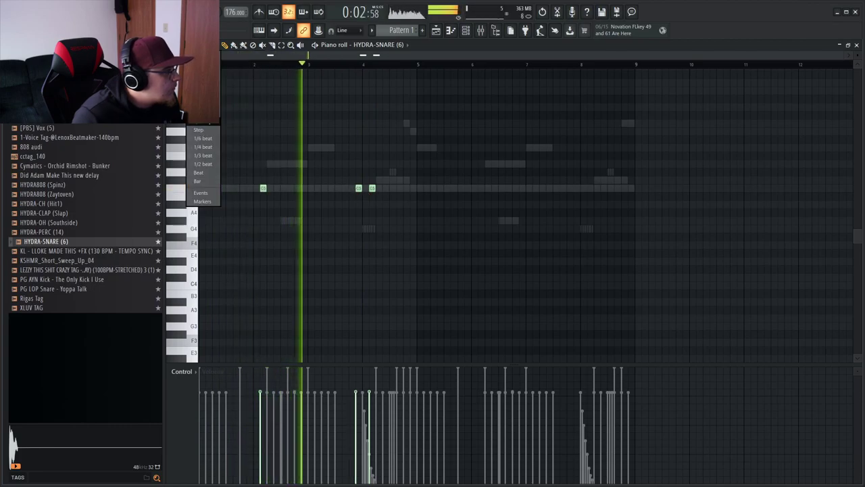
left_click(201, 126)
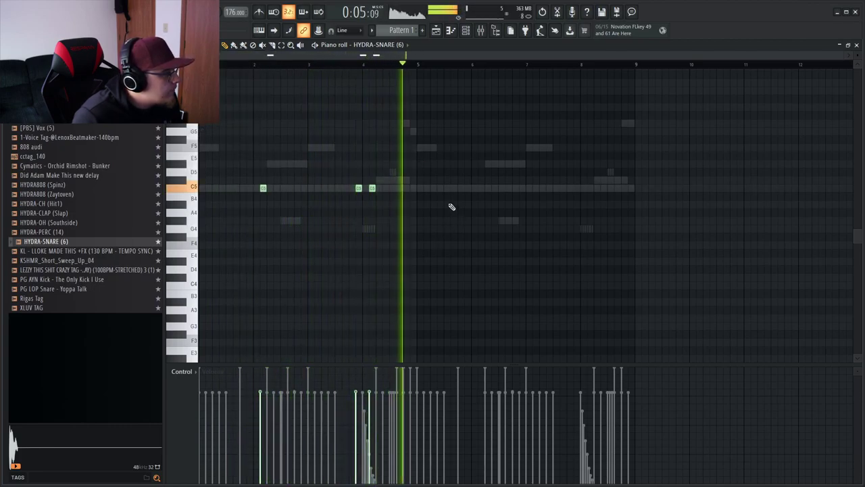
left_click(481, 189)
left_click(549, 189)
left_click(576, 189)
left_click(590, 188)
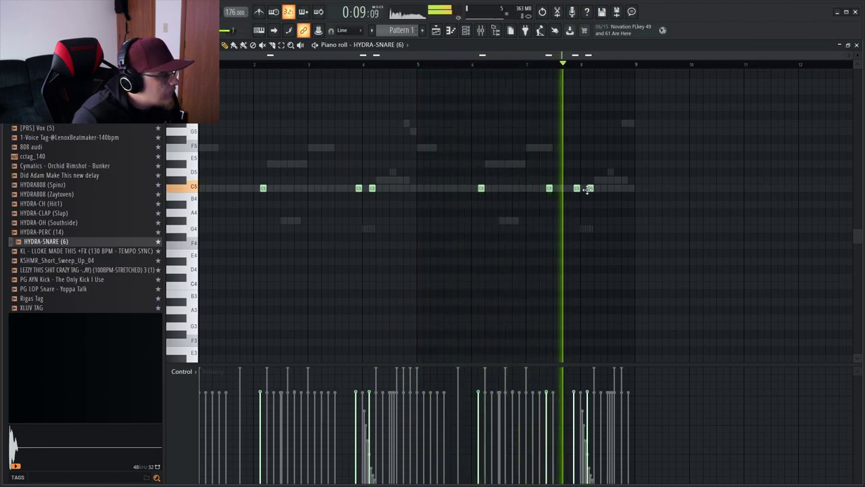
left_click(567, 155)
right_click(568, 156)
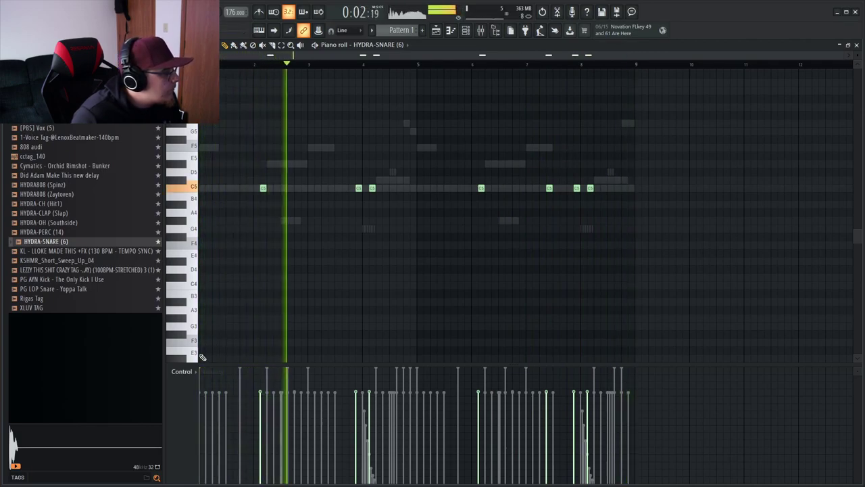
Raise the snare hits near the beginning of bars 4 and 8 to C#5
key("space")
left_click_drag(590, 189, 590, 180)
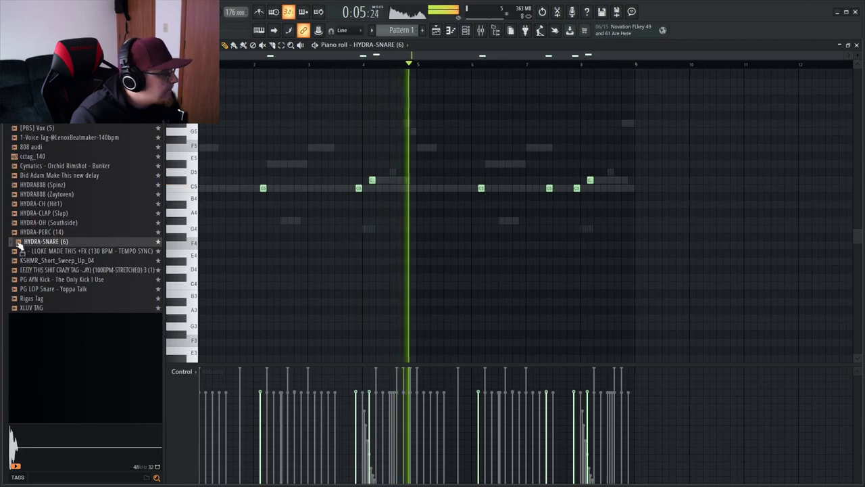
key("space")
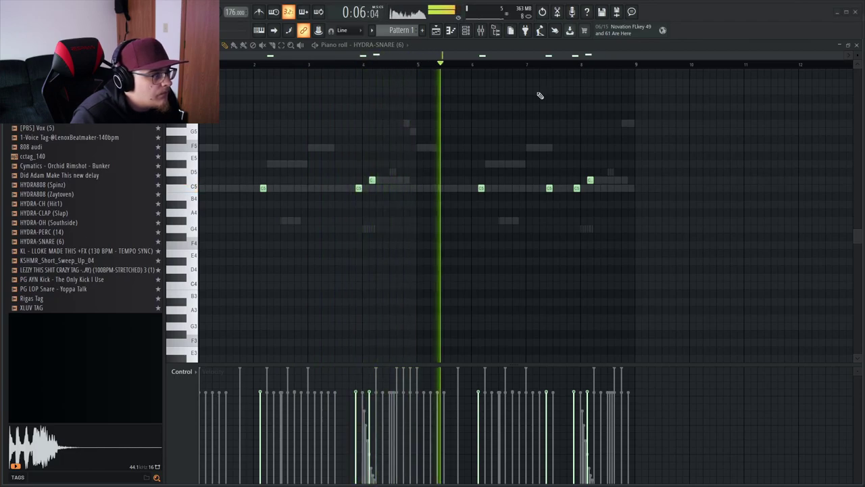
Load the HYDRA-PERC (14) sample as an instrument and open its empty piano roll
key("F9")
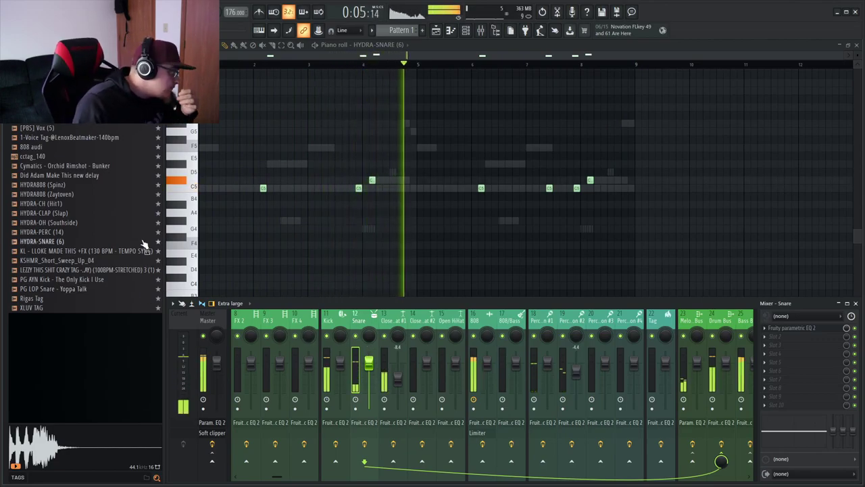
left_click(41, 231)
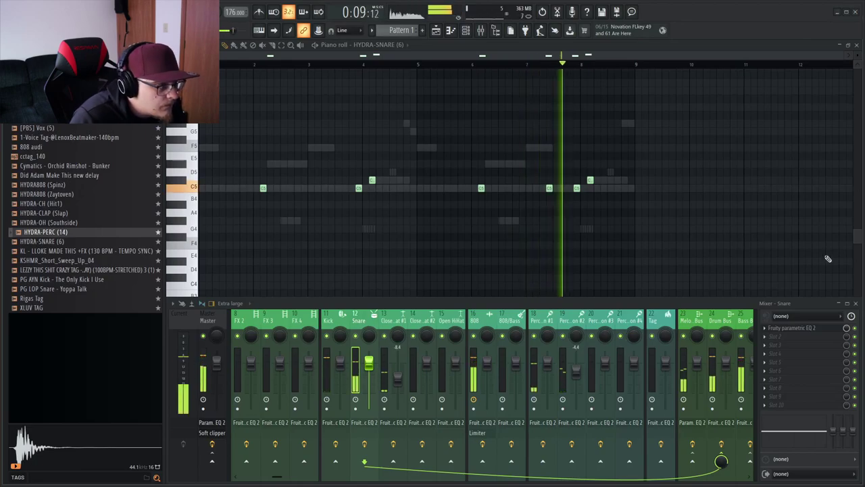
left_click(451, 30)
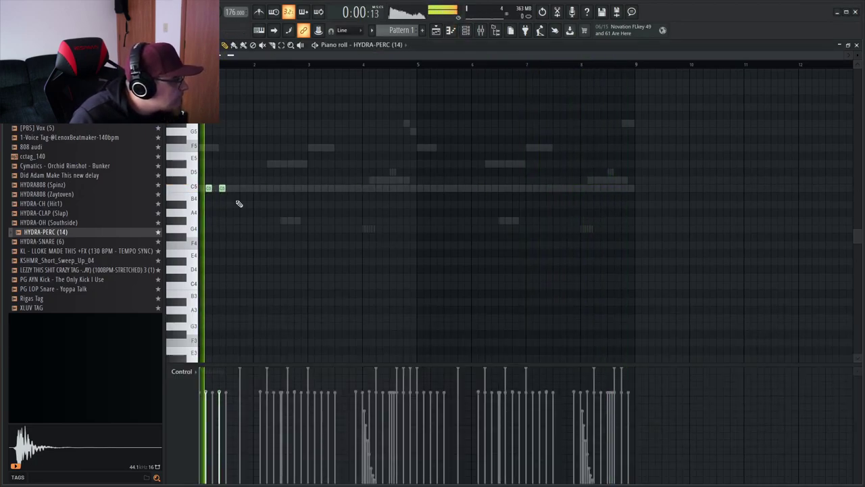
key("space")
right_click(207, 188)
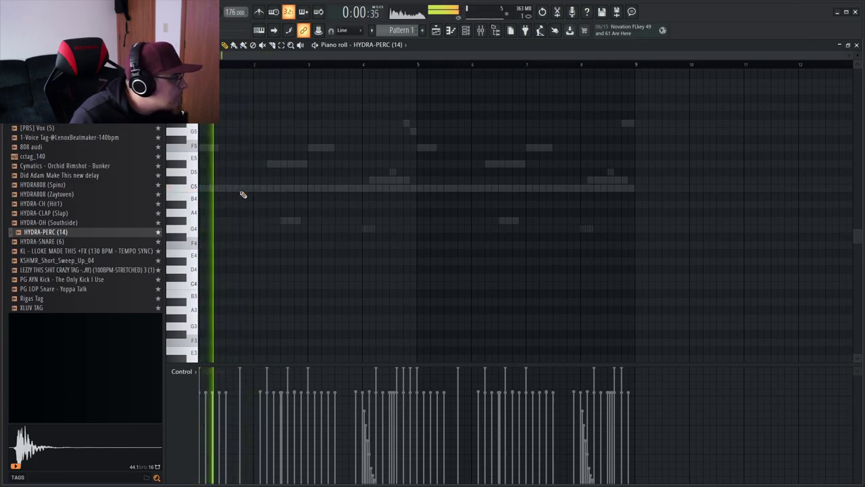
key("space")
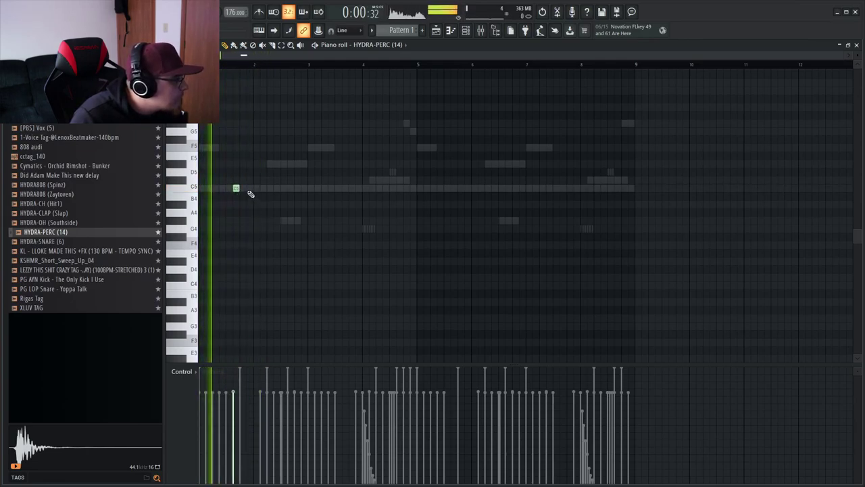
left_click(249, 190)
right_click(249, 190)
right_click(236, 188)
key("space")
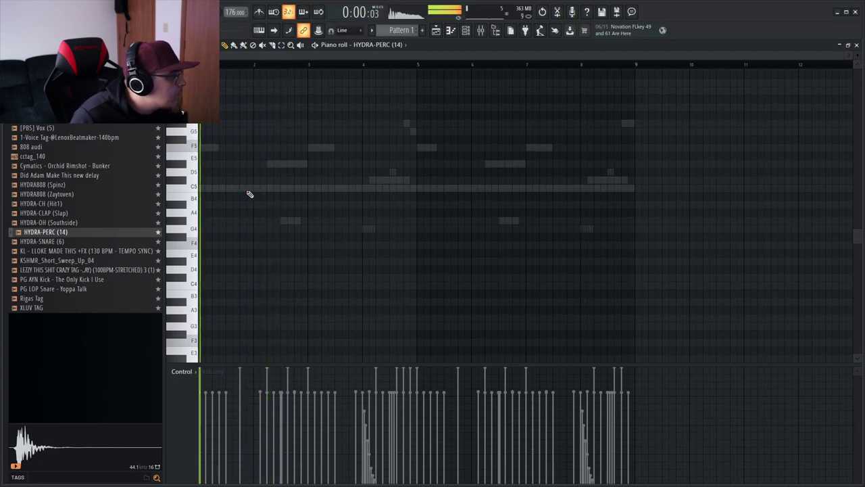
left_click(276, 187)
left_click(290, 188)
key("space")
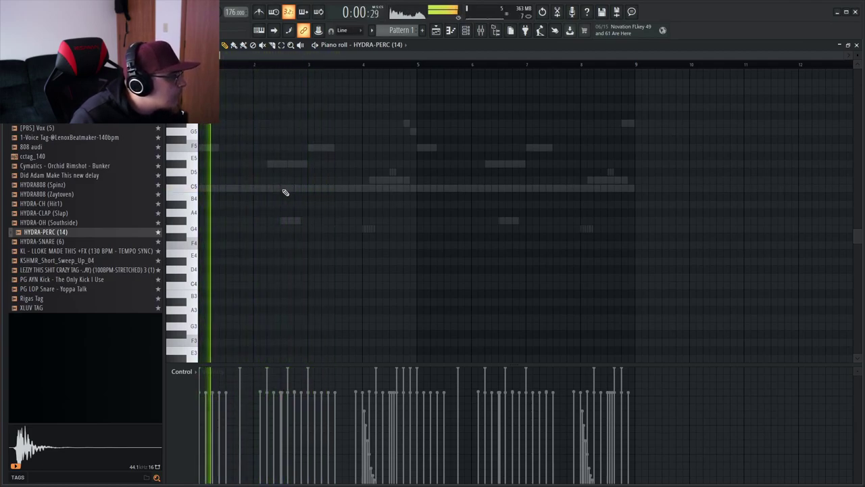
Place C5 percussion hits at the end of bar 2 and early in bar 3, and repeat the pair across bars 6 and 7
left_click(290, 188)
left_click(303, 187)
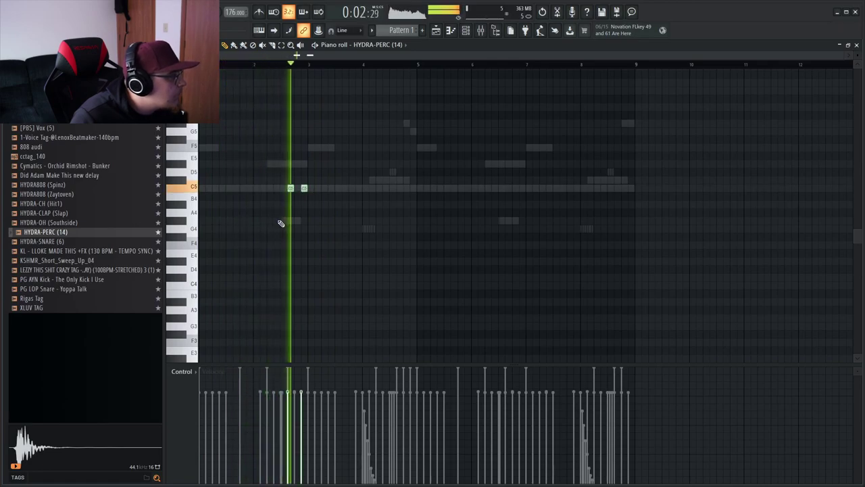
right_click(291, 188)
key("space")
key("space")
left_click(318, 188)
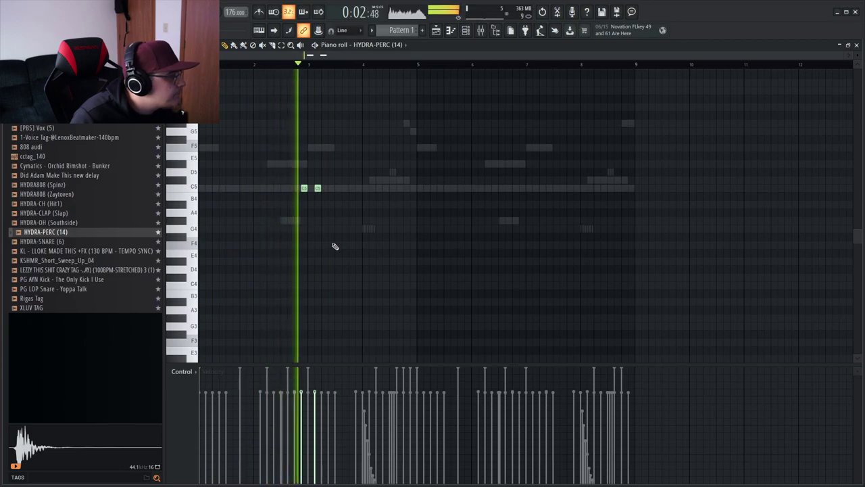
left_click(519, 188)
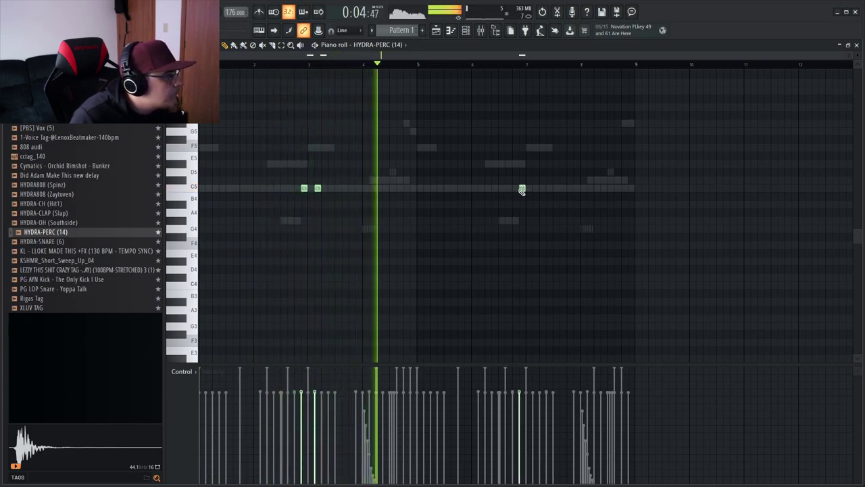
left_click(534, 188)
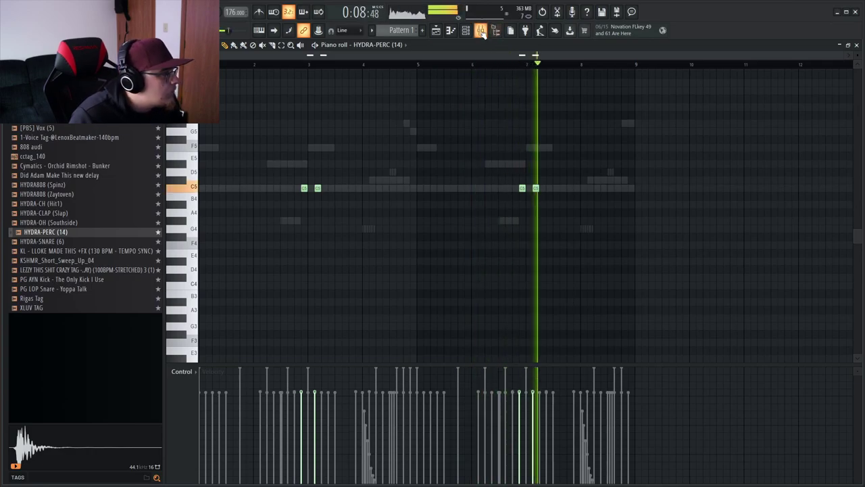
Load the Cymatics - Orchid Rimshot - Bunker sample and try C5 hits in bars 1 and 3
left_click(481, 31)
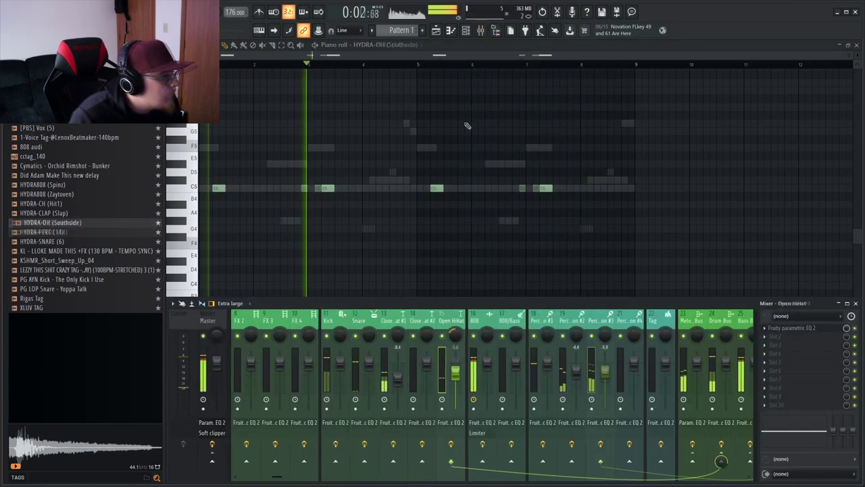
left_click(66, 165)
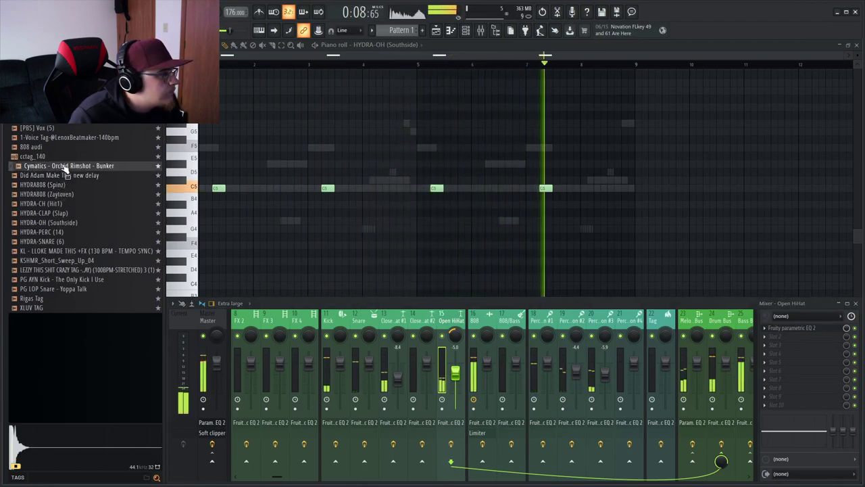
left_click_drag(66, 167, 815, 257)
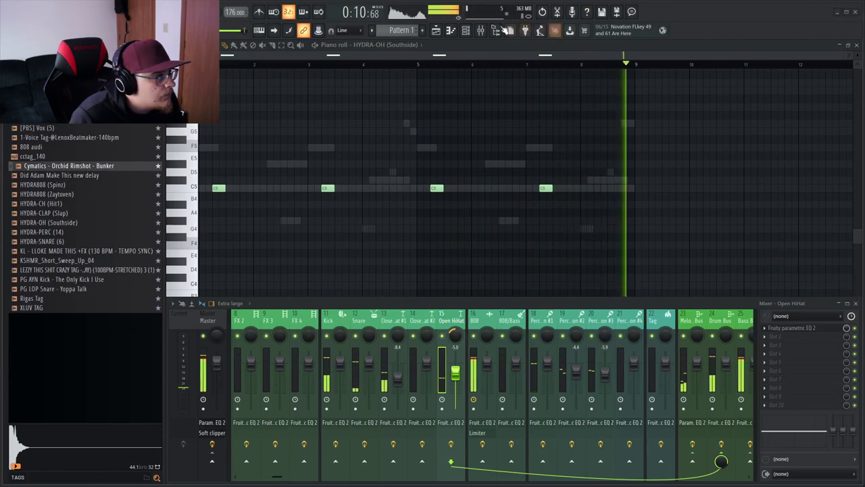
left_click(451, 31)
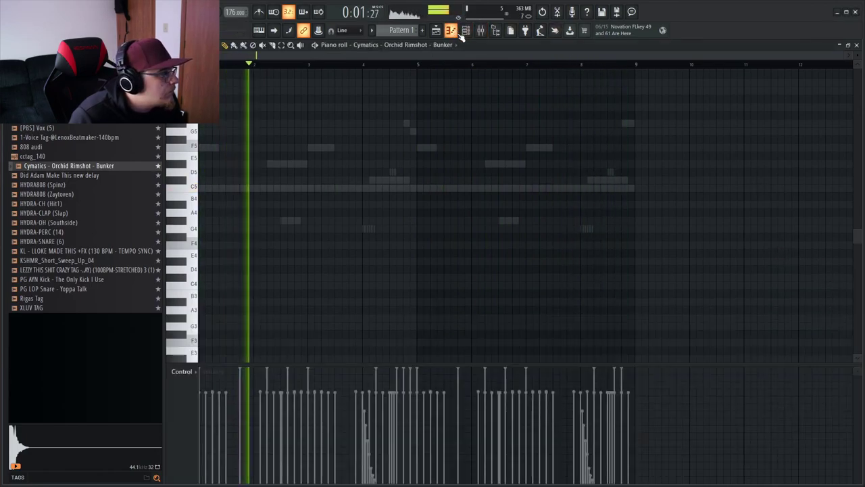
left_click(235, 188)
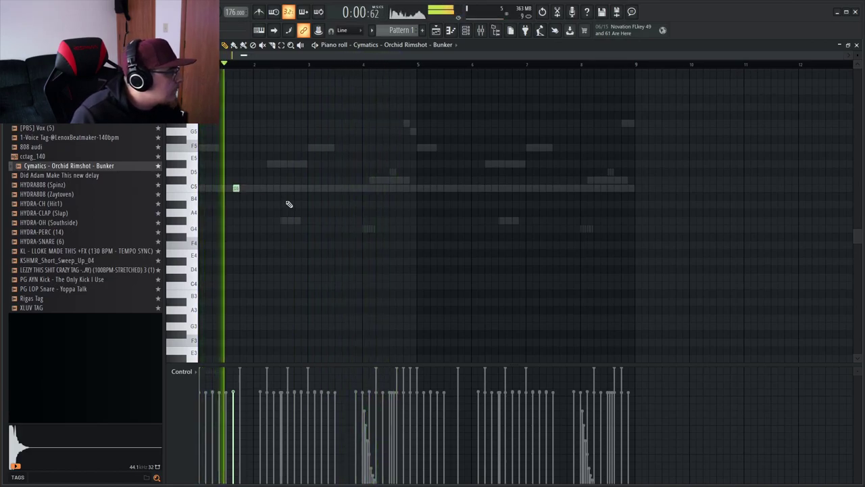
left_click(344, 187)
right_click(345, 189)
key("space")
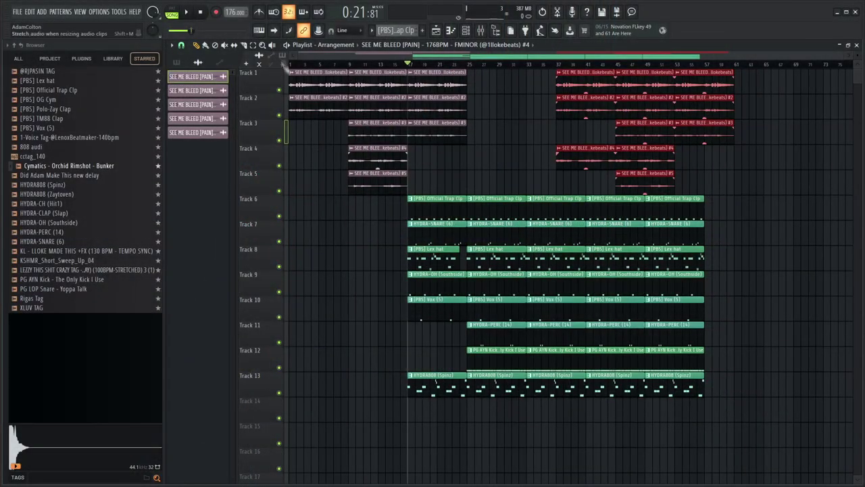
Place melody stems #1 to #4 at bar 25 on Tracks 1 to 4 of the playlist
left_click_drag(554, 404, 736, 218)
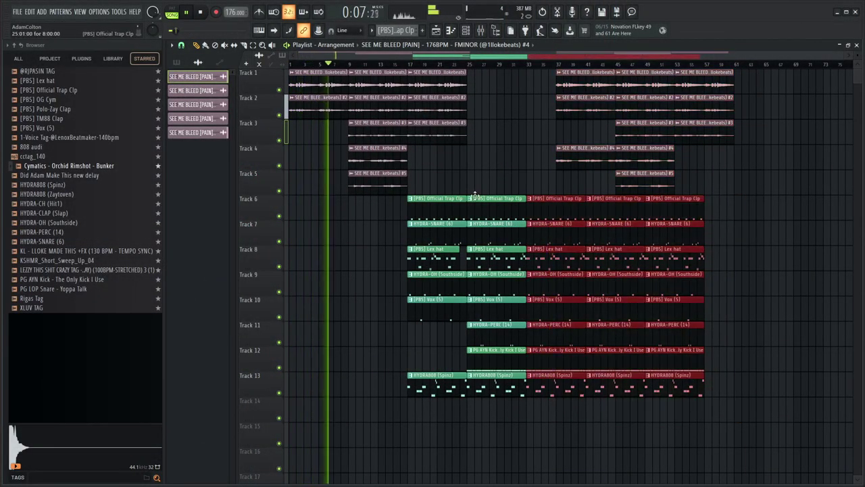
left_click(579, 159)
left_click(471, 159)
left_click(566, 111)
left_click(475, 110)
left_click(459, 85)
left_click(472, 85)
left_click(460, 133)
left_click(475, 133)
Fill bars 33 to 40 with the stems on Tracks 1, 2, 4 and 5, and delete the leftover stem clips after bar 41
left_click(625, 184)
left_click(531, 184)
left_click_drag(576, 159, 547, 159)
left_click_drag(578, 109, 548, 85)
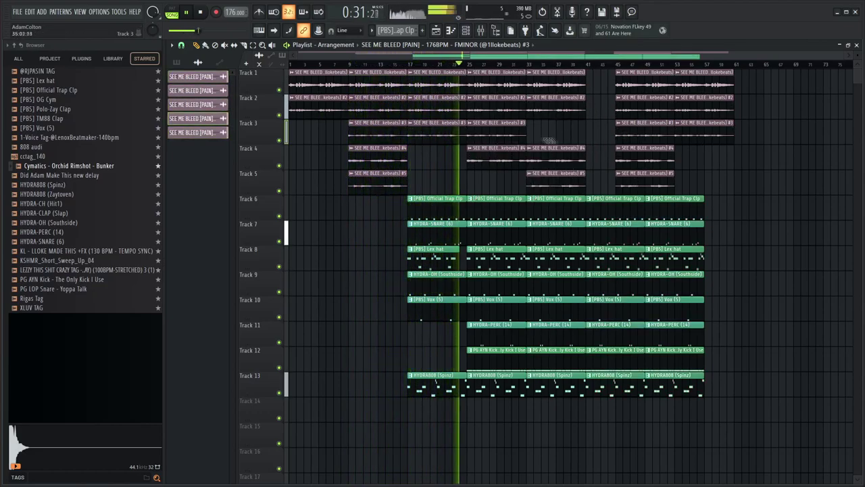
left_click(517, 135)
left_click(532, 136)
right_click(646, 186)
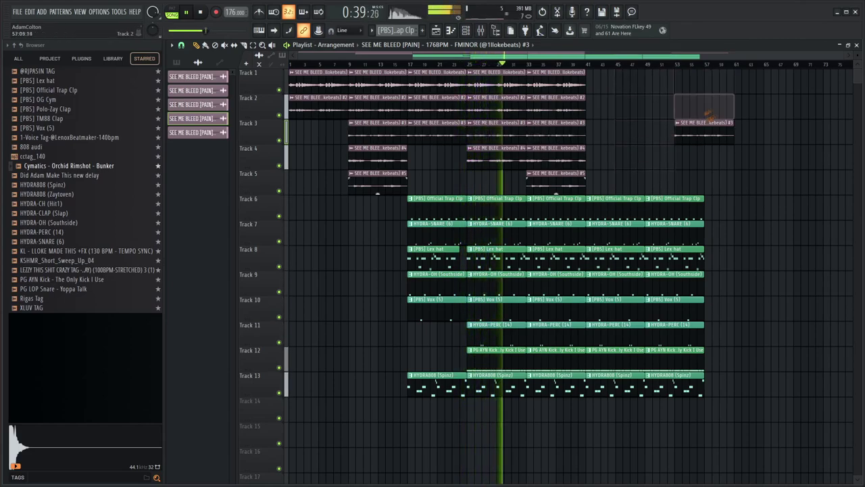
right_click(560, 135)
Duplicate the bar 33 to 40 stems twice through bar 56, removing the Track 4 copies and the Track 2 copy in bars 41 to 48
left_click_drag(601, 194, 558, 84)
key("ctrl+b")
key("ctrl+b")
left_click(738, 150, "ctrl")
right_click(642, 159)
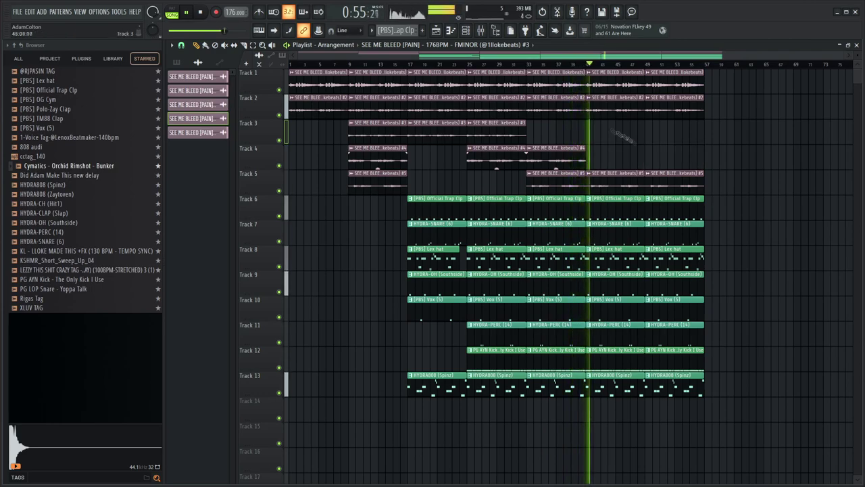
right_click(611, 109)
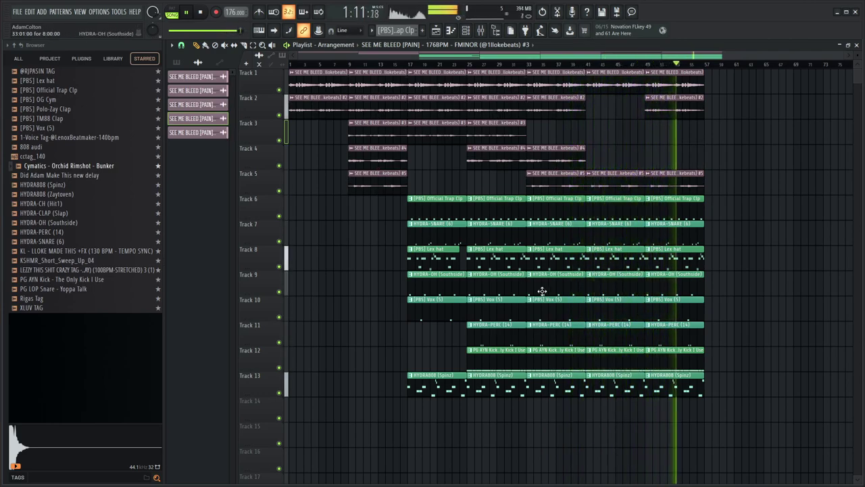
Remove the HYDRA-OH clip from bars 33 to 40, HYDRA-PERC from bars 41 to 48 and Vox (5) from bars 49 to 56
right_click(665, 340)
right_click(616, 338)
right_click(550, 290)
right_click(670, 312)
left_click(569, 334)
left_click(659, 335)
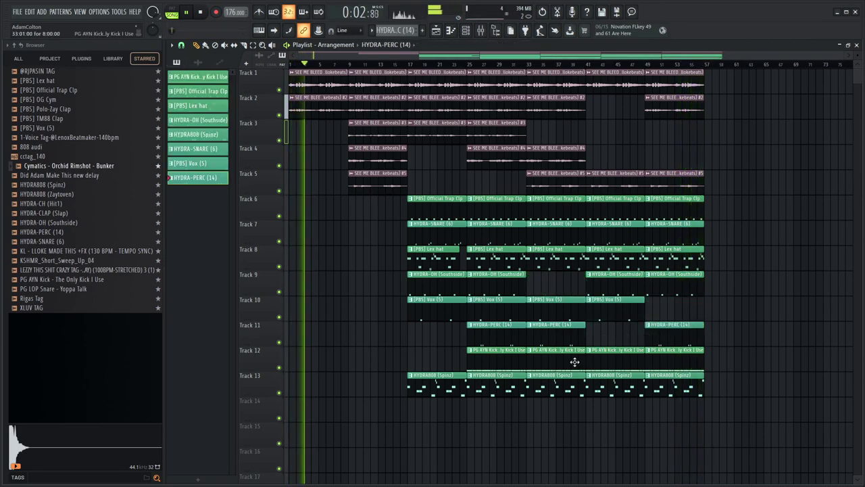
Delete the kick clips in bars 33 to 48 and the 808 and Lex hat clips in bars 41 to 48
right_click(573, 362)
right_click(613, 368)
right_click(611, 351)
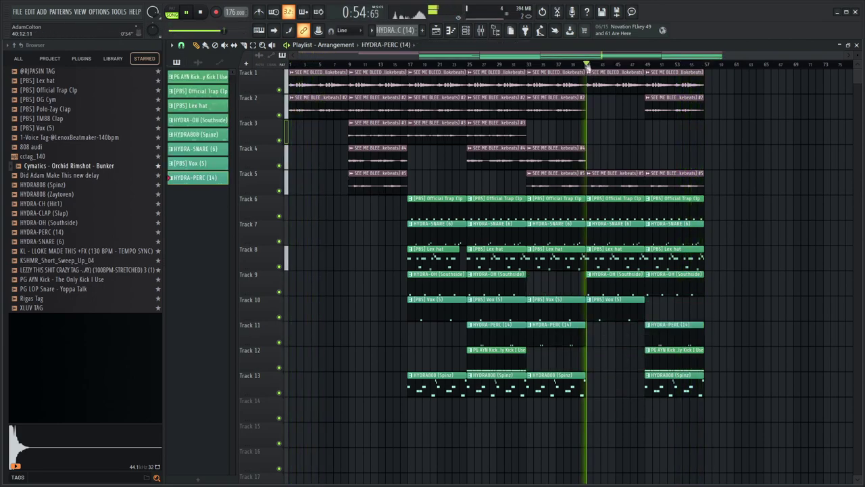
right_click(609, 260)
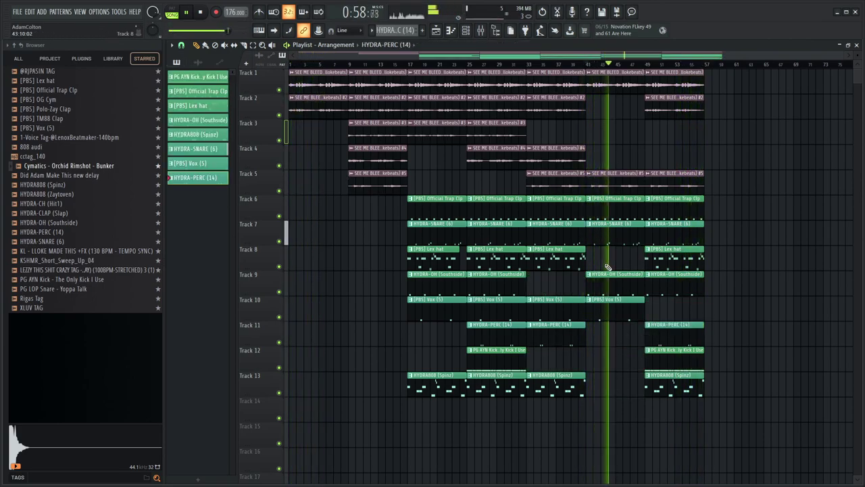
Delete the HYDRA-SNARE clips in bars 33 to 40 and 49 to 56
right_click(561, 233)
right_click(670, 237)
left_click(479, 31)
left_click(480, 32)
Copy the Track 3 stem to bar 49 and the Track 5 stem to bar 25, and delete the Track 5 clip at bar 41
left_click(506, 133)
left_click(666, 133)
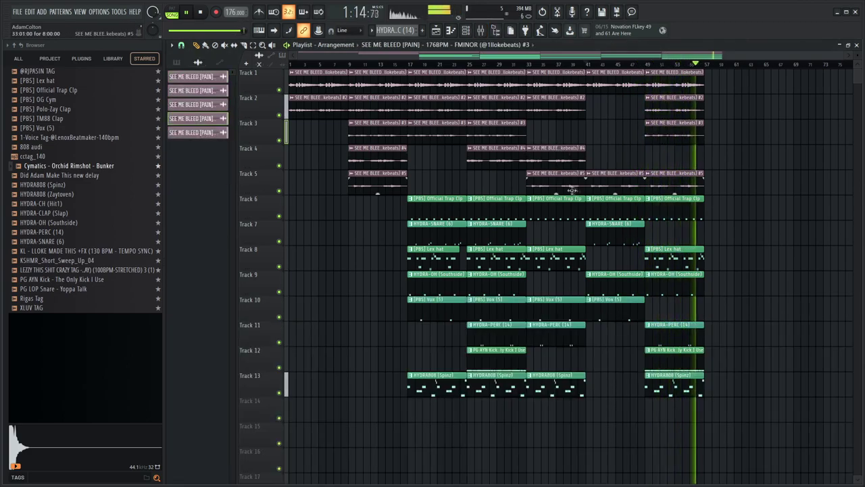
left_click(567, 188)
left_click(470, 187)
right_click(612, 186)
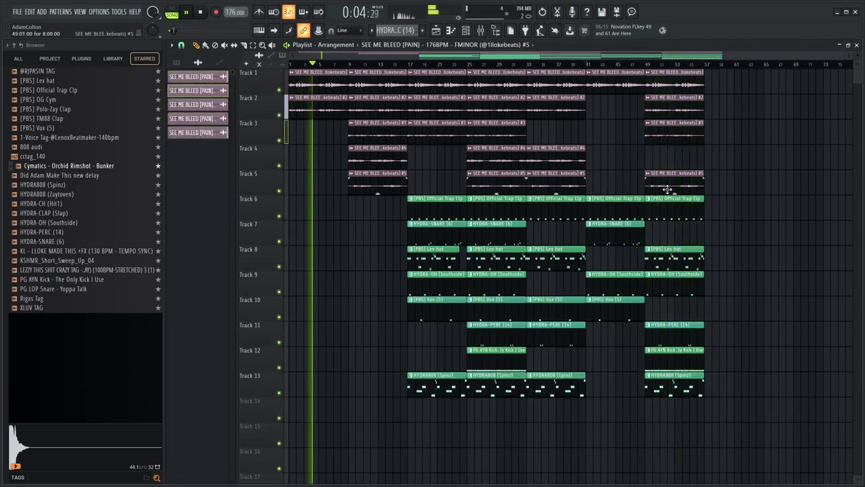
Place the Track 2 and Track 3 stems at bar 41 and delete the Track 2 clip in bars 33 to 40
left_click(566, 110)
left_click(590, 110)
right_click(558, 111)
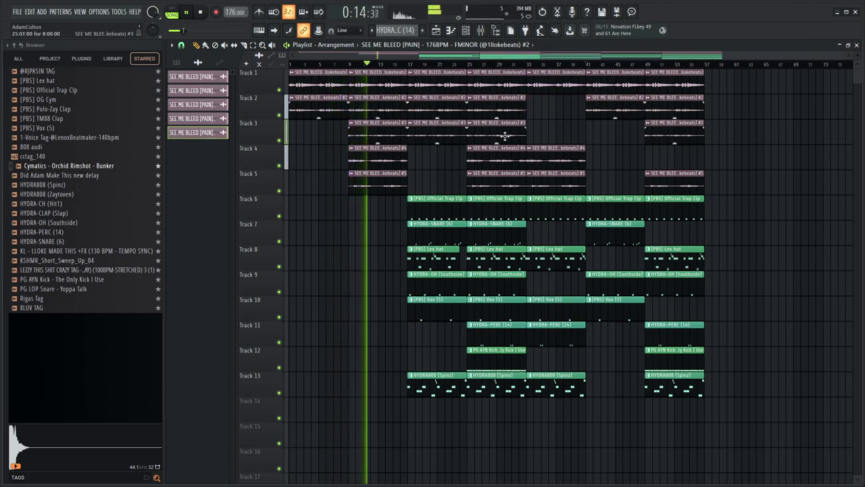
left_click(505, 137)
left_click(611, 133)
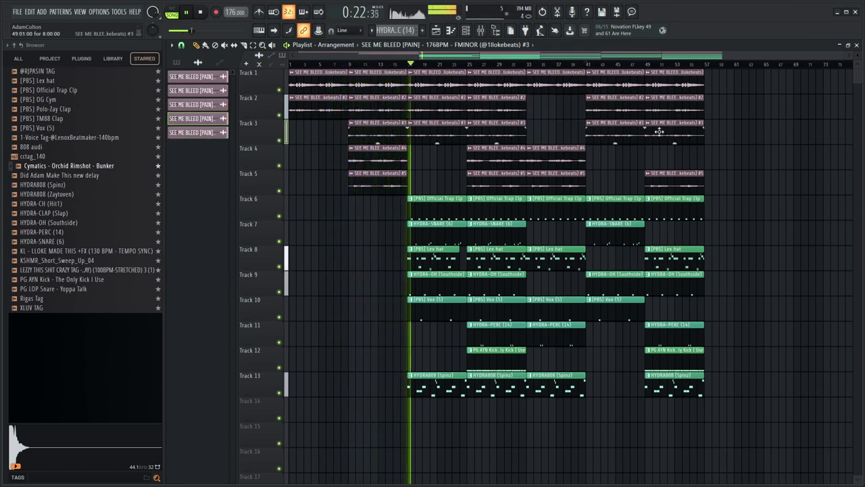
scroll(384, 298, "up", 1)
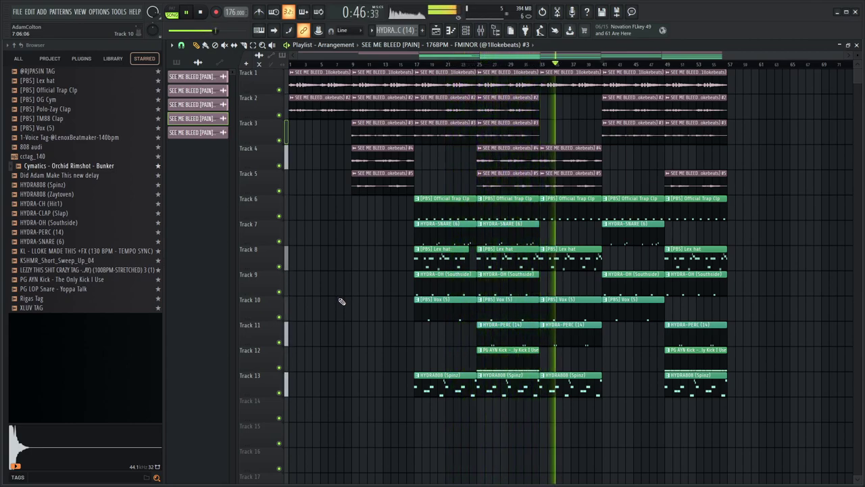
Lengthen the first Lex hat clip on Track 8 so that it runs further into bar 24
scroll(471, 248, "up", 5)
left_click_drag(471, 250, 497, 249)
scroll(512, 71, "down", 3)
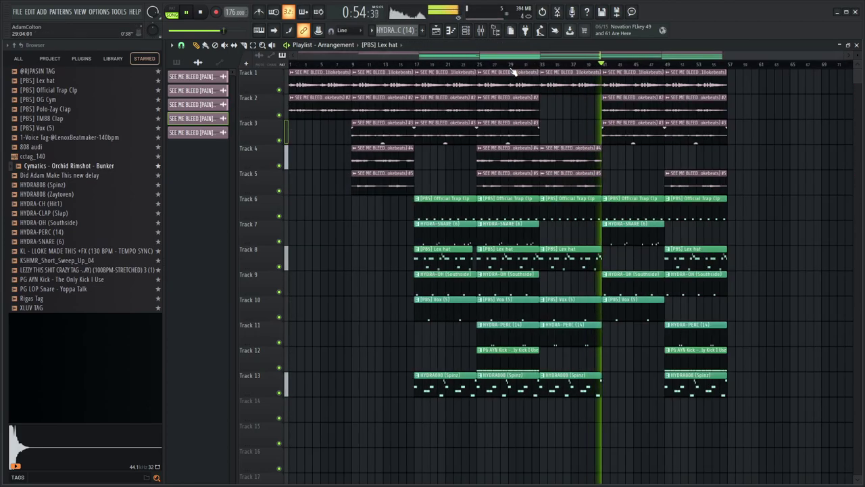
Add the KSHMR_Short_Sweep_Up_04 sample to Track 14 as a riser leading into bar 25
left_click_drag(41, 262, 475, 412)
scroll(475, 412, "up", 5)
scroll(491, 78, "up", 6)
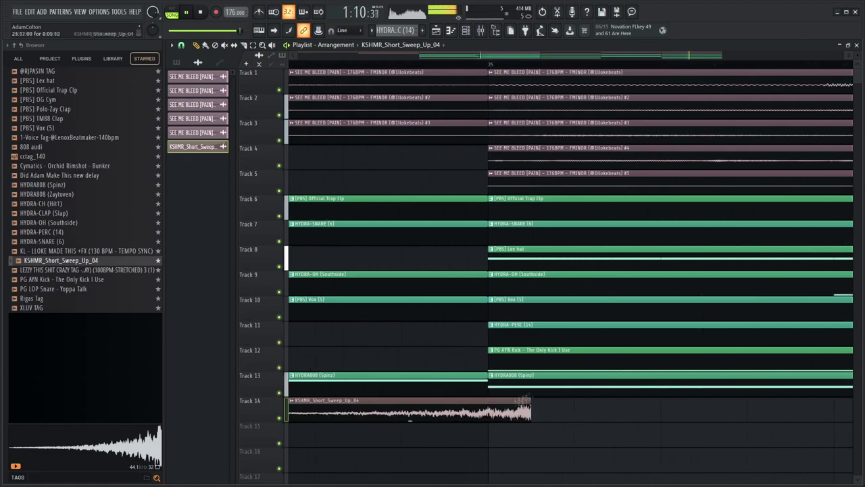
scroll(473, 71, "down", 6)
Place [PBS] OG Cym hits on Track 15 at bars 17, 25, 41 and 49, and lower mixer tracks FX 1 to -18.2 and FX 2 to -18.4
left_click(47, 91)
left_click_drag(47, 100, 478, 439)
left_click(414, 441)
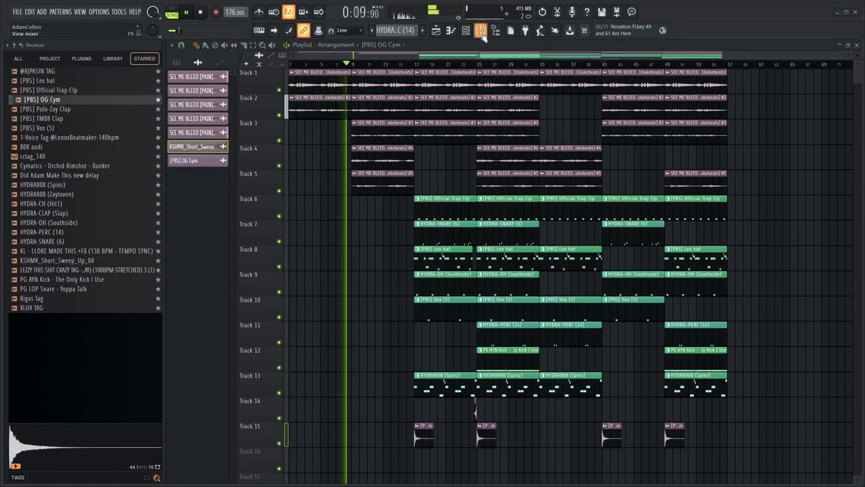
left_click(480, 29)
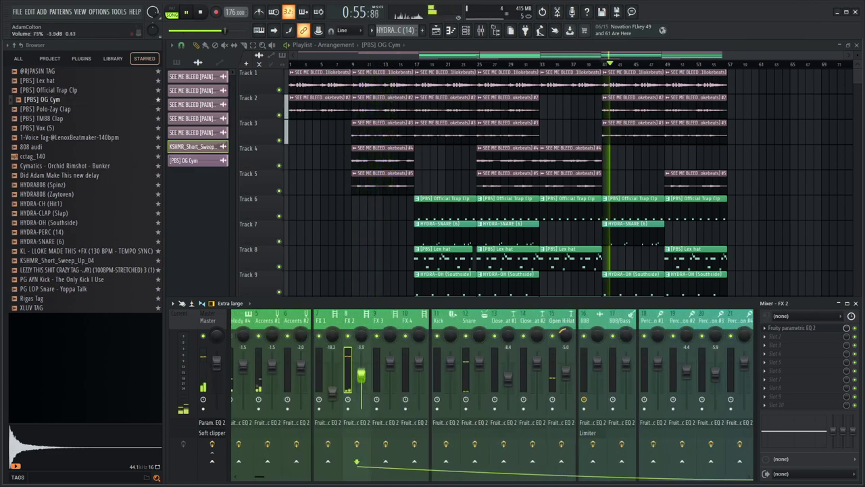
key("F9")
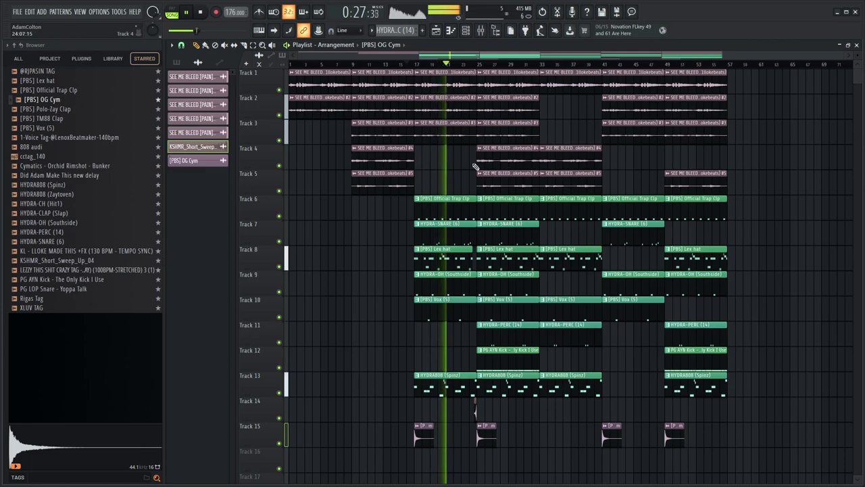
Duplicate all clips in bars 9 to 56 so that the copy starts at bar 57
left_click_drag(291, 471, 796, 78)
left_click_drag(368, 465, 831, 58)
key("ctrl+b")
scroll(425, 71, "up", 5)
scroll(425, 101, "down", 5)
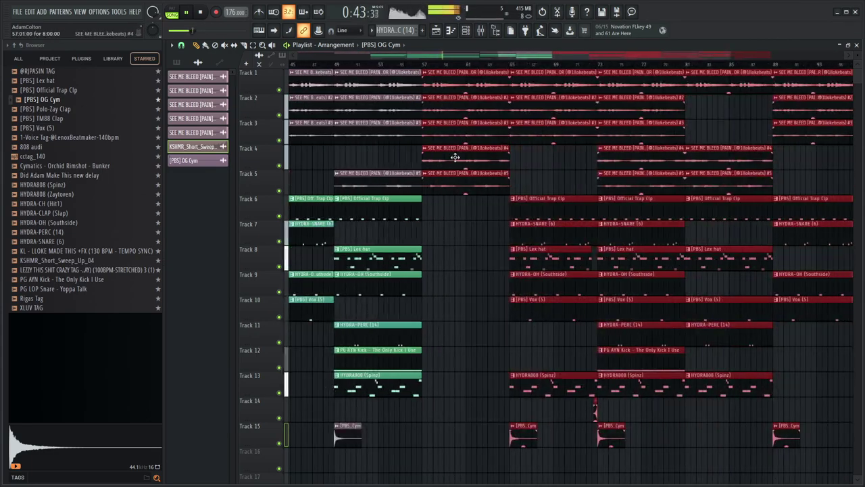
Delete the Track 3 and Track 4 stems in bars 57 to 64, leaving a Track 5 stem at bar 57
right_click(456, 155)
right_click(456, 182)
scroll(487, 180, "down", 3)
left_click(546, 184)
right_click(568, 132)
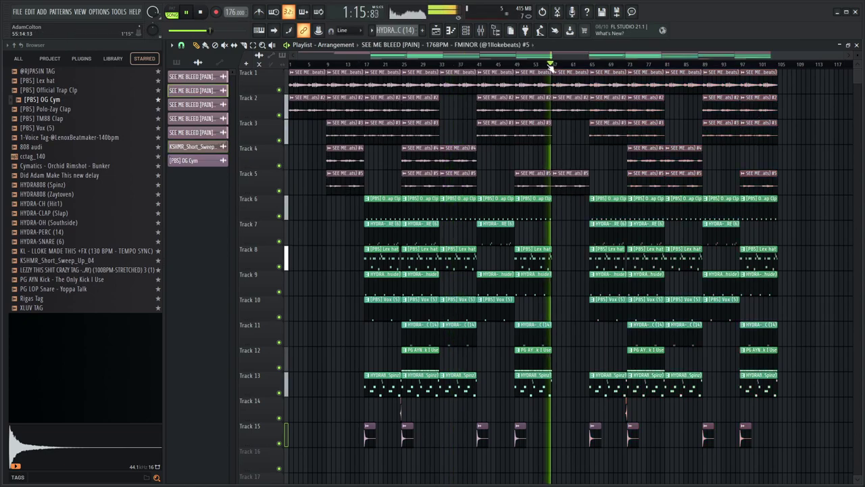
Duplicate bars 57 to 104 to bar 105, then delete the copied drums and 808s from bar 129 and the cymbals at bars 113 and 121
left_click_drag(563, 469, 851, 79)
key("ctrl+b")
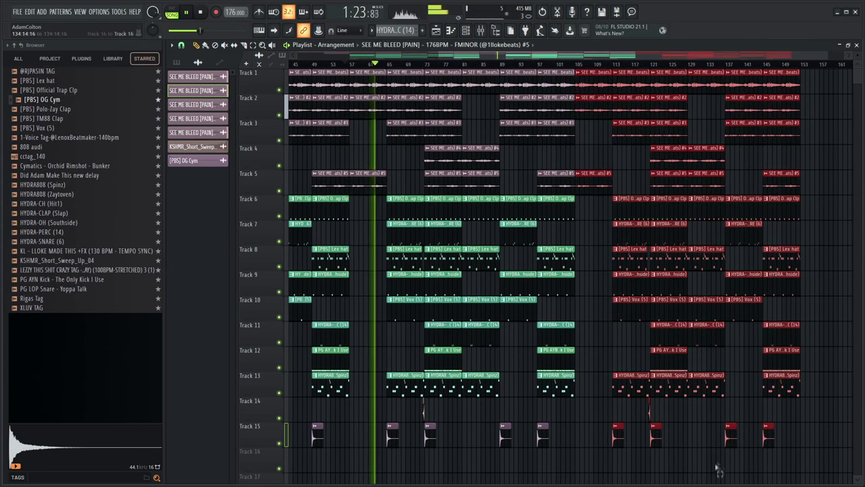
left_click_drag(718, 467, 812, 211)
key("Delete")
right_click(655, 438)
right_click(617, 438)
Stop playback and place the Did Adam Make This new delay tag at bar 1 on Track 16
scroll(533, 63, "down", 3)
key("space")
left_click_drag(60, 176, 295, 461)
left_click_drag(75, 274, 313, 434)
scroll(309, 66, "up", 2)
key("space")
right_click(327, 434)
Place the KL - LLOKE MADE THIS +FX tag at bar 5 on Track 17 and route its channel to the Tag mixer track
left_click_drag(61, 251, 318, 433)
left_click(480, 29)
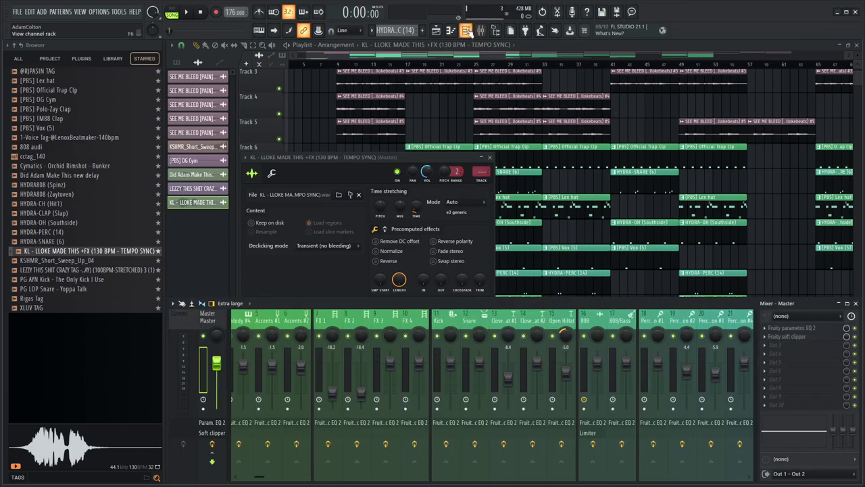
left_click_drag(264, 481, 318, 479)
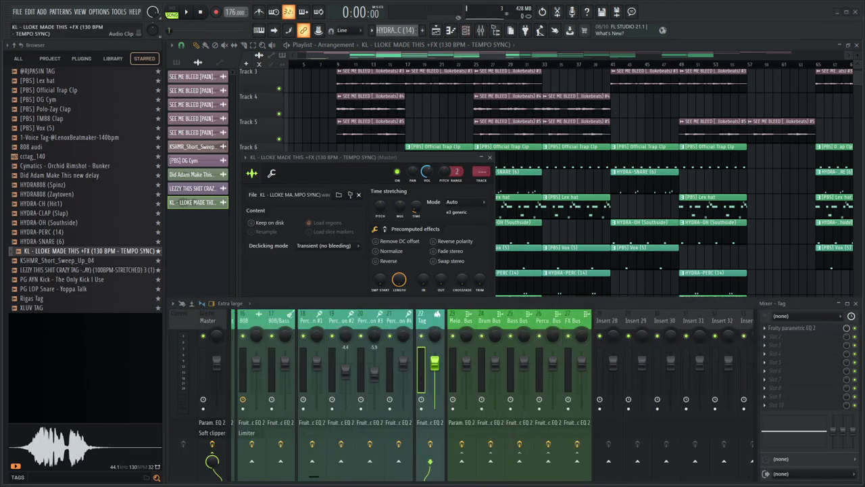
key("ctrl+l")
scroll(420, 380, "up", 10)
scroll(421, 381, "down", 10)
key("space")
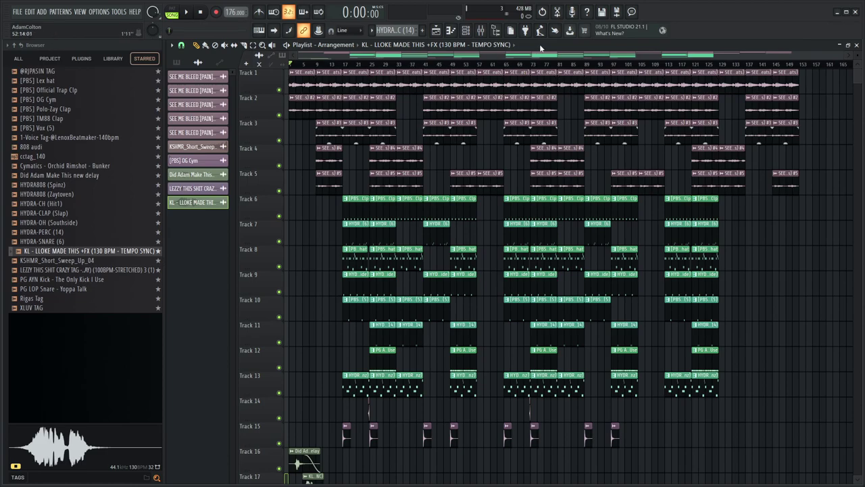
scroll(488, 99, "down", 1)
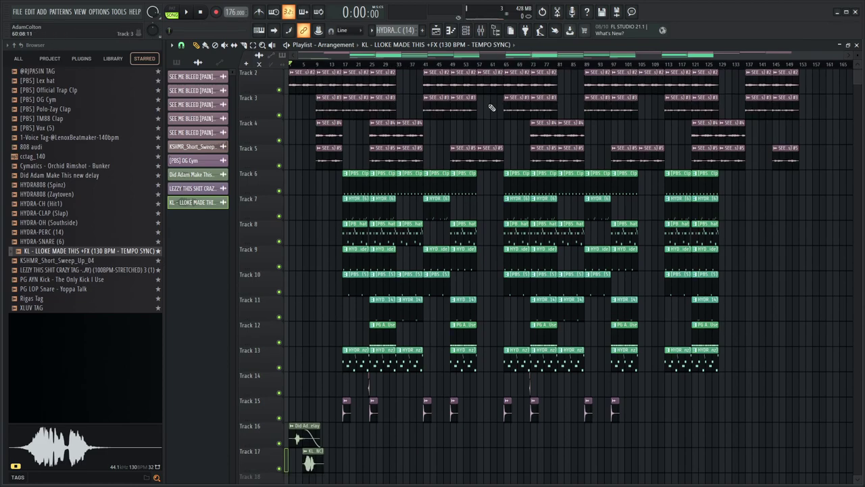
scroll(816, 107, "down", 2)
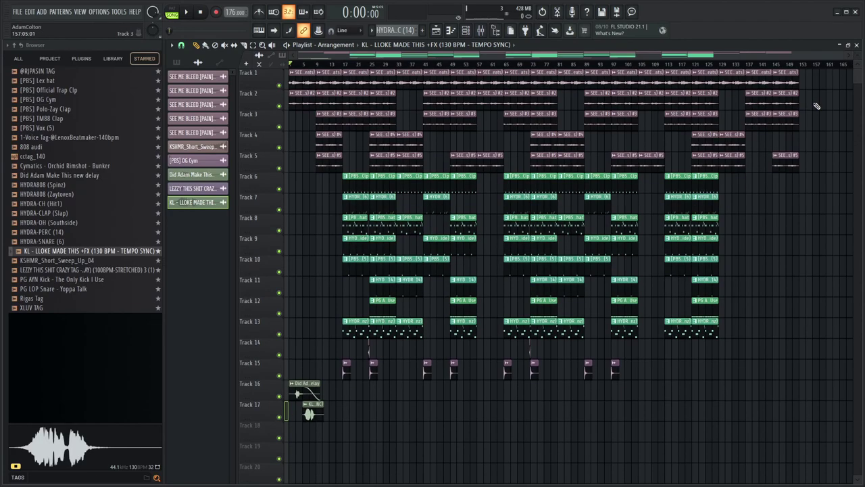